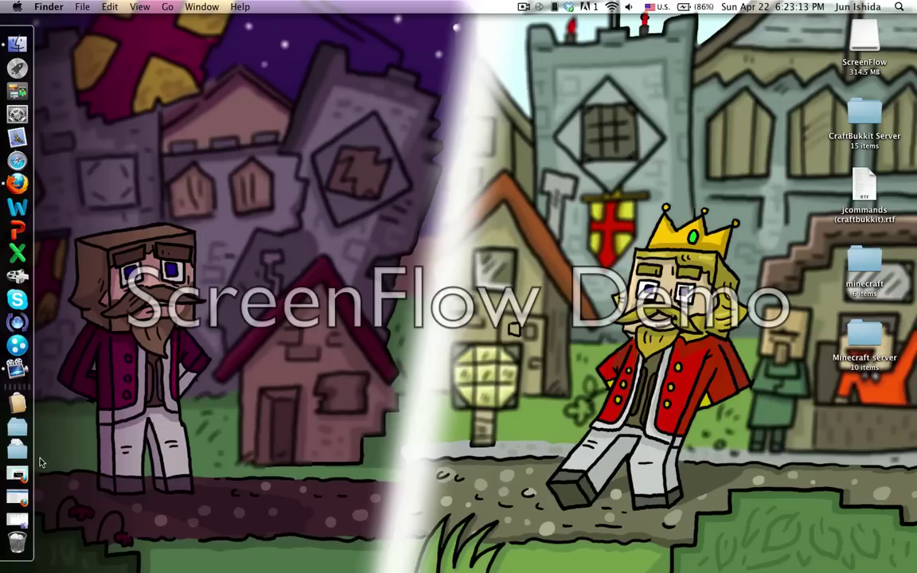
Switch to Firefox and load the Bukkit plugin list at plugins.bukkit.org.
left_click(18, 495)
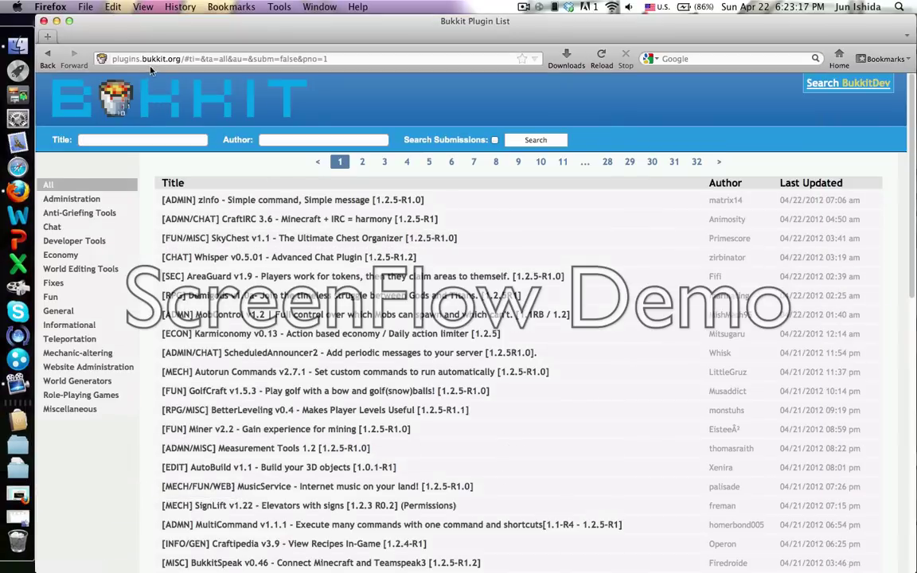
left_click_drag(328, 59, 179, 60)
key("BackSpace")
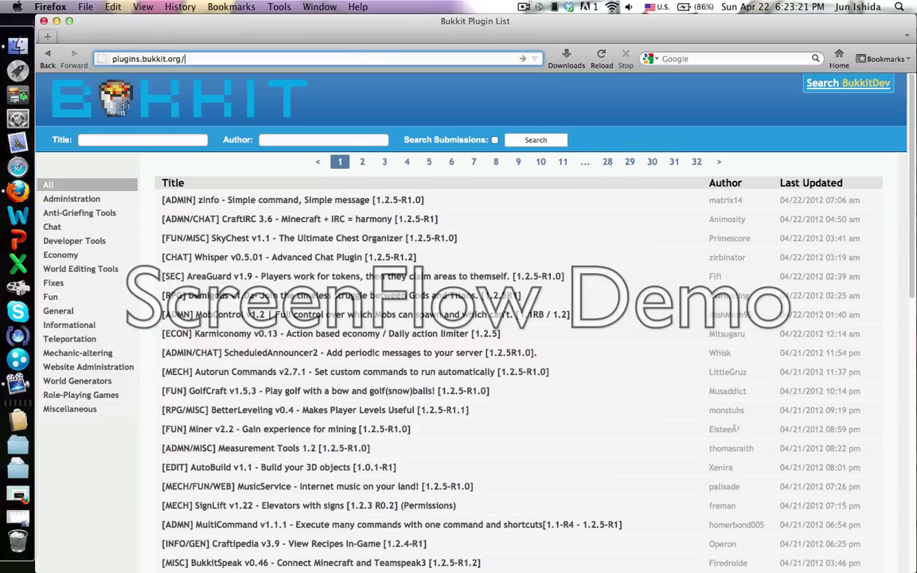
key("Return")
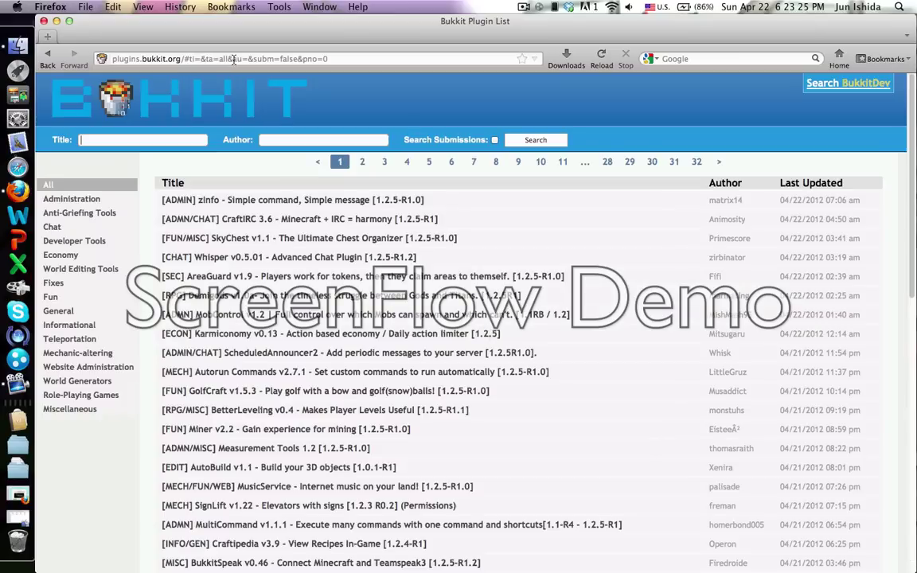
left_click(282, 58)
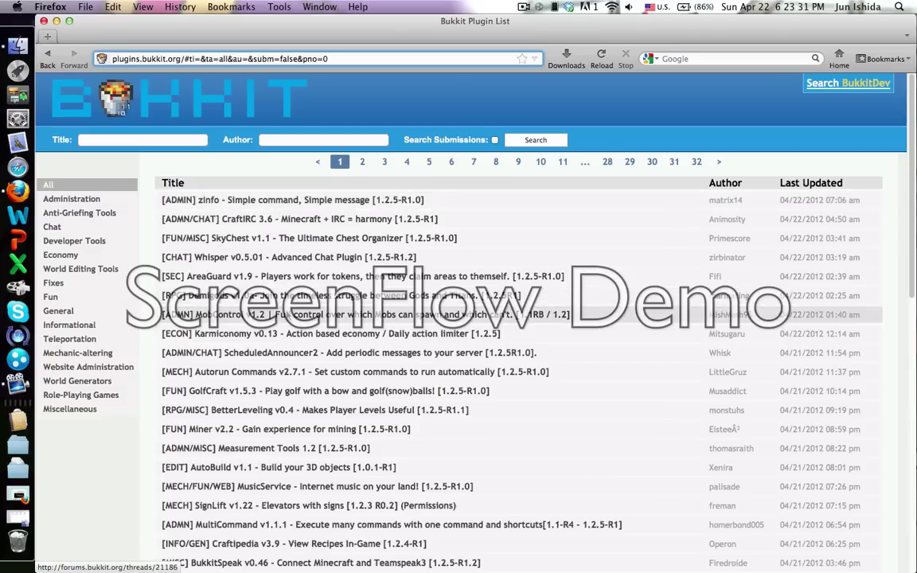
Find the jCommands v1.0.5 plugin in the list and open its forum thread.
scroll(294, 319, "down", 2)
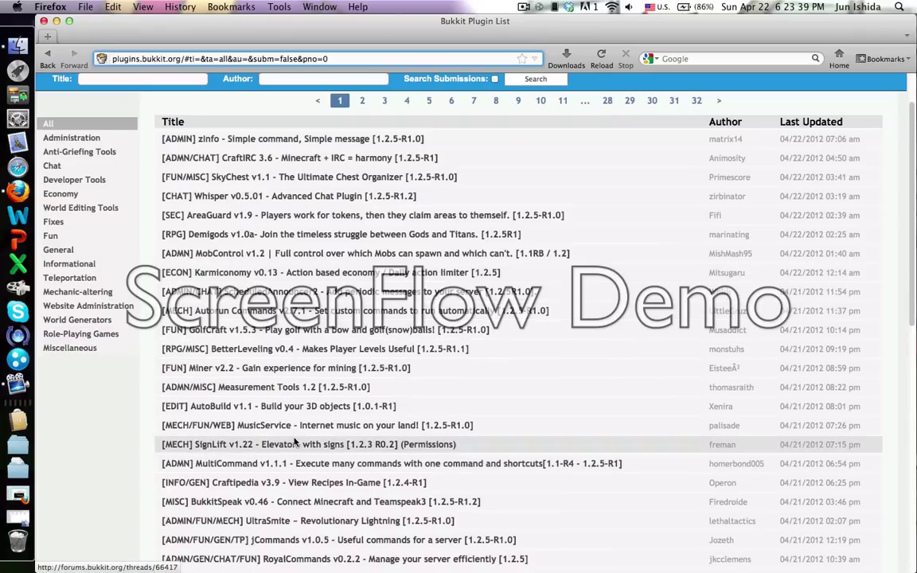
scroll(298, 495, "down", 2)
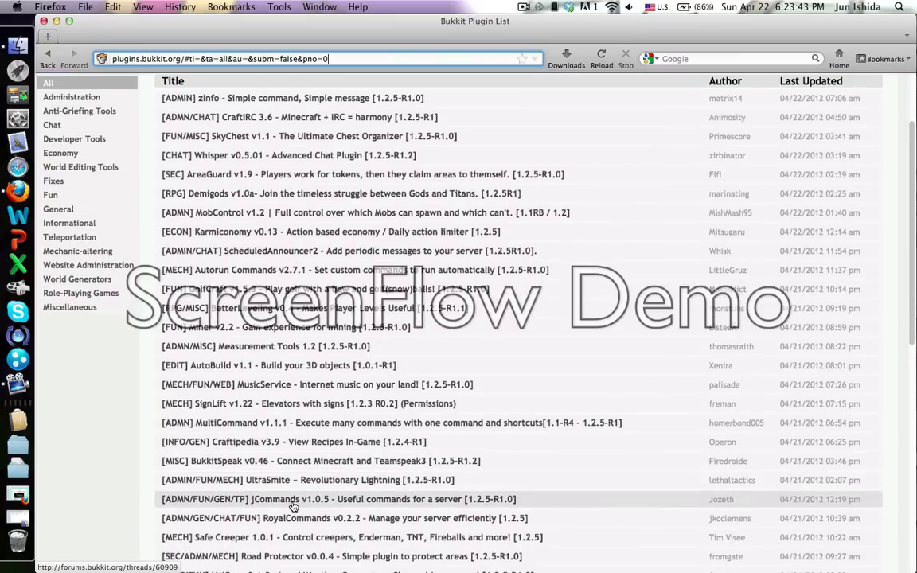
scroll(293, 506, "down", 2)
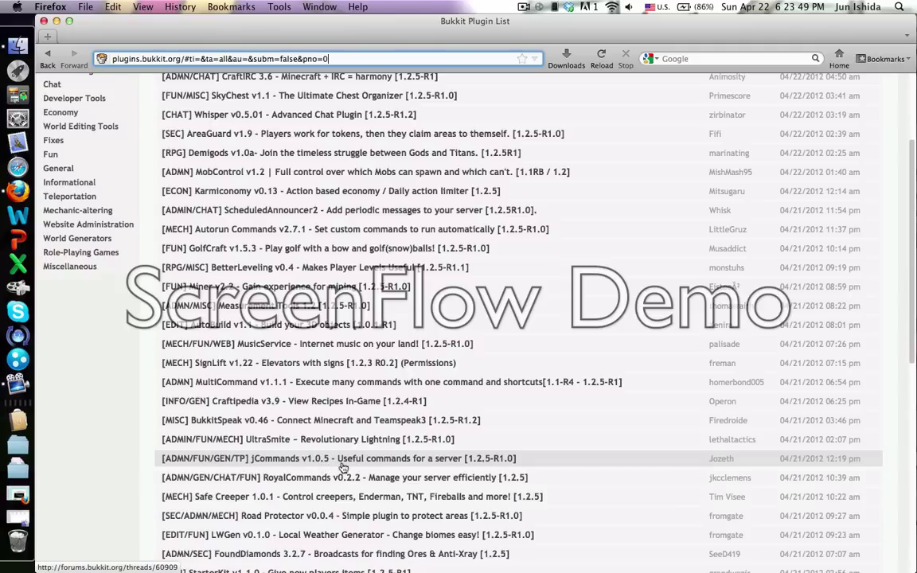
left_click(389, 468)
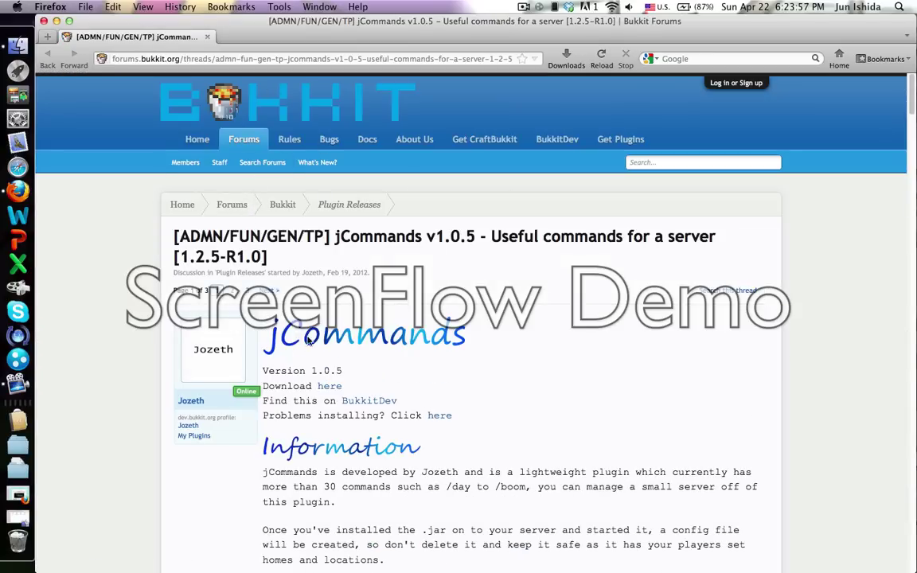
Open the jCommands v1.0.5 download page from the forum thread and review its change log.
scroll(308, 338, "down", 5)
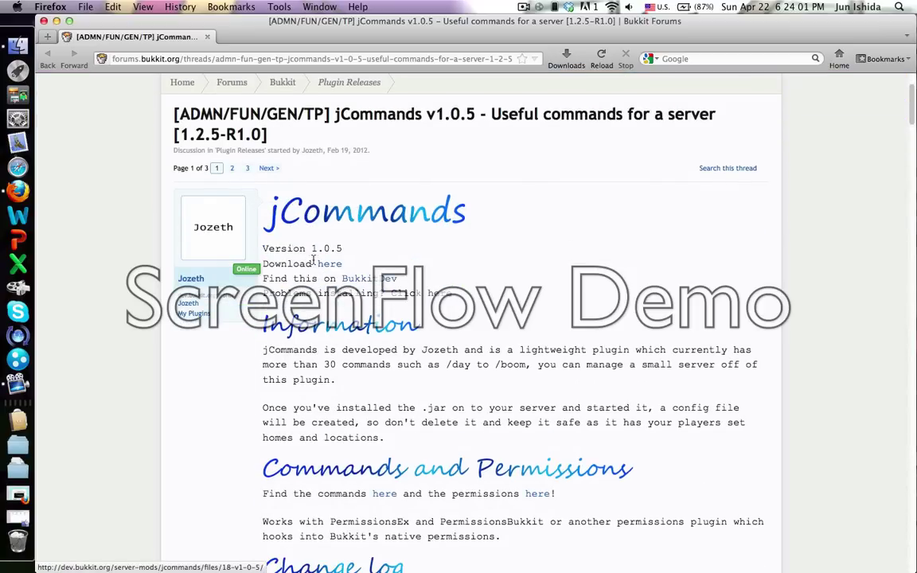
left_click(329, 263)
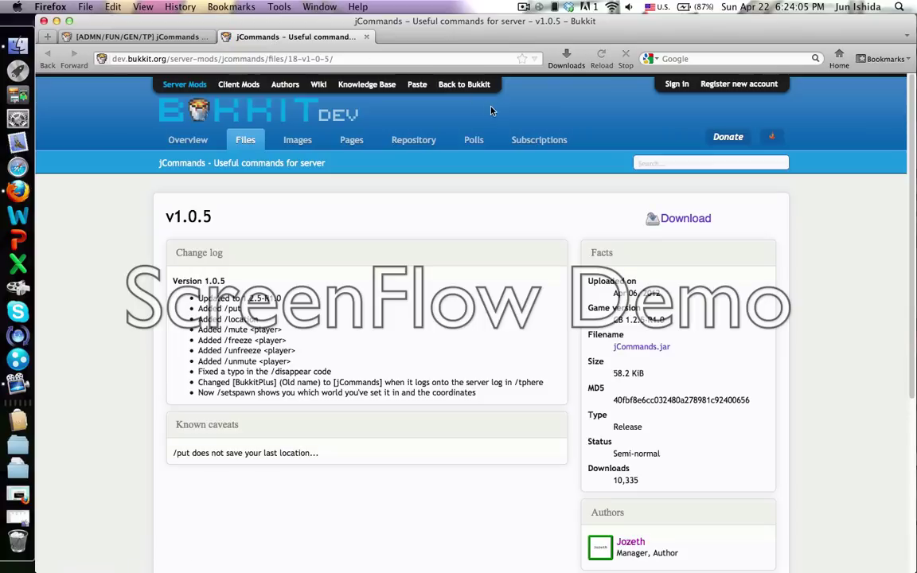
scroll(376, 294, "down", 2)
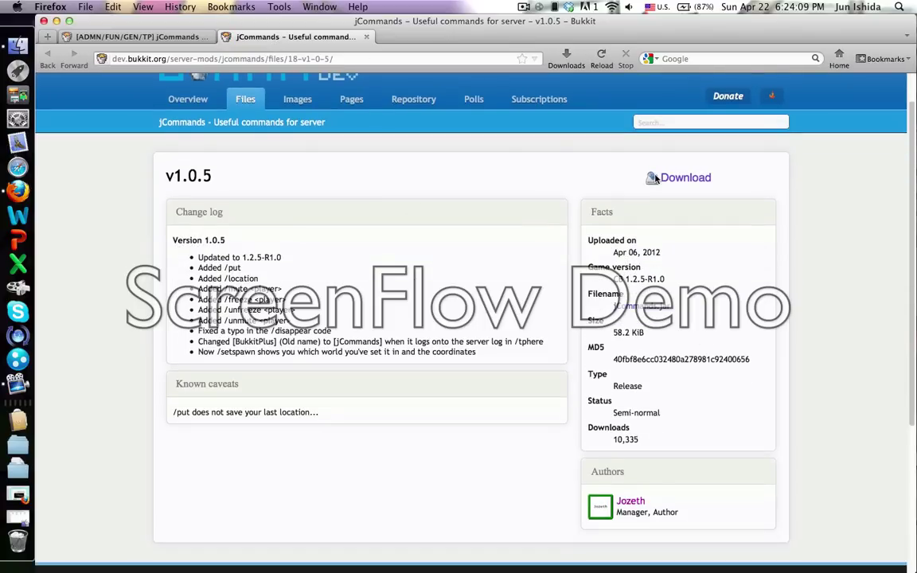
scroll(319, 191, "up", 2)
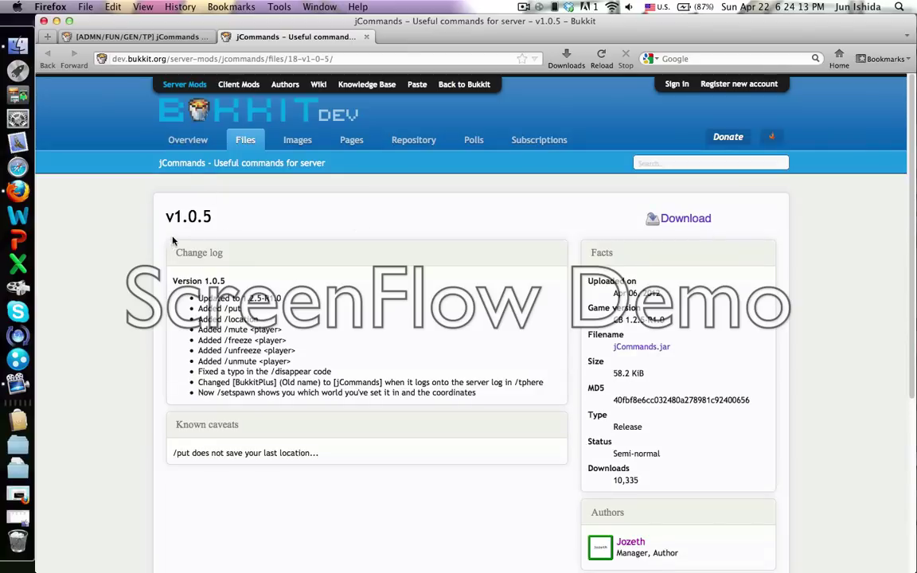
left_click_drag(168, 231, 331, 426)
left_click(386, 432)
Try to download jCommands.jar, cancelling the save prompt and closing the file's page.
left_click(678, 219)
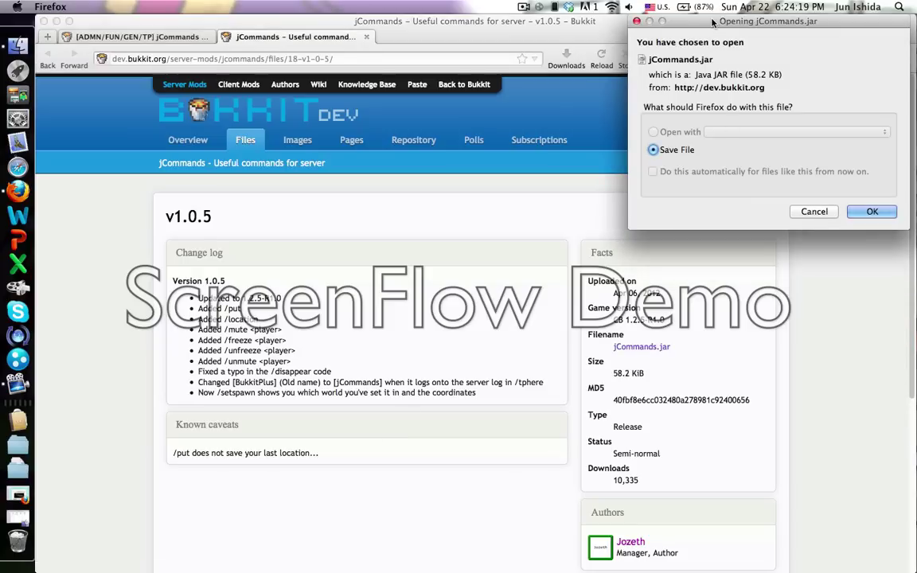
left_click_drag(713, 21, 603, 28)
left_click(721, 218)
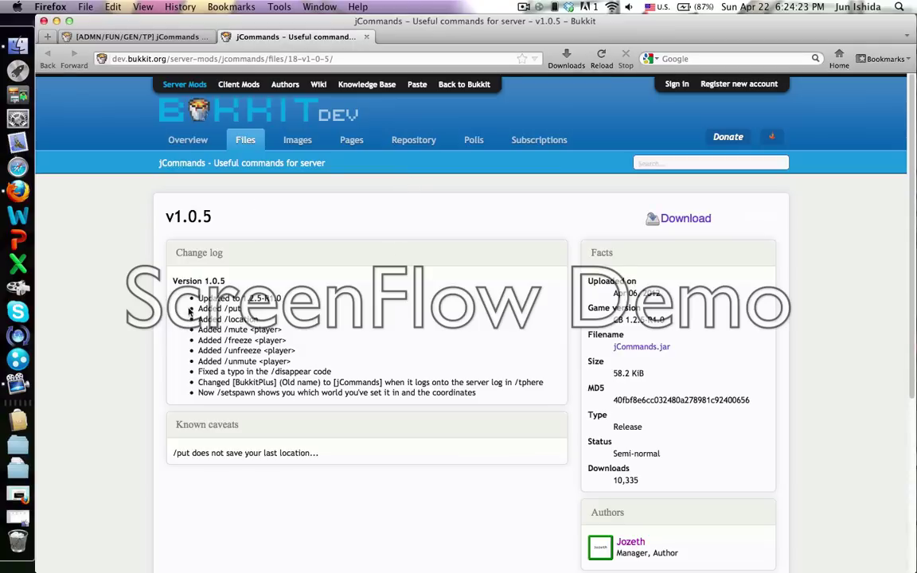
left_click(367, 37)
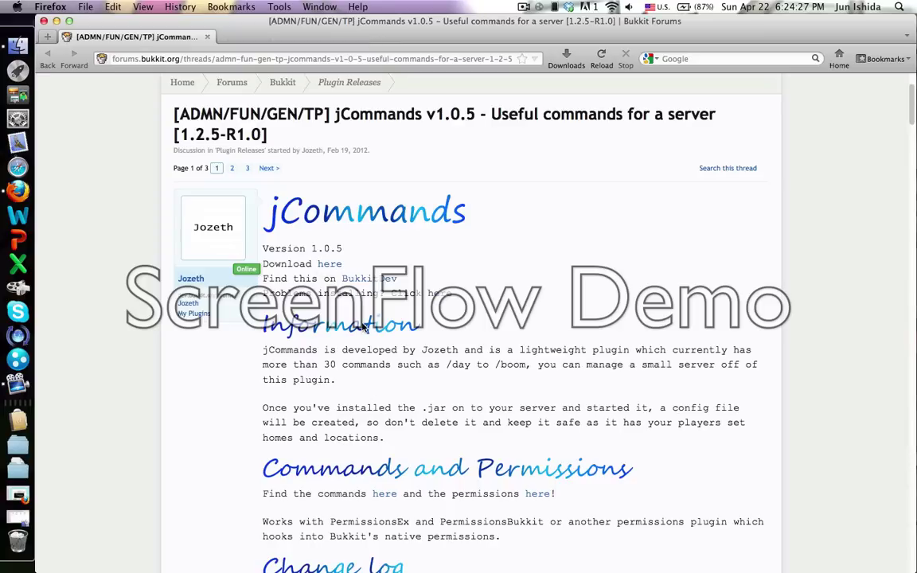
Switch to Finder and locate jCommands.jar in the Craftbukkit Plugins 1.2.5 folder.
key("super+m")
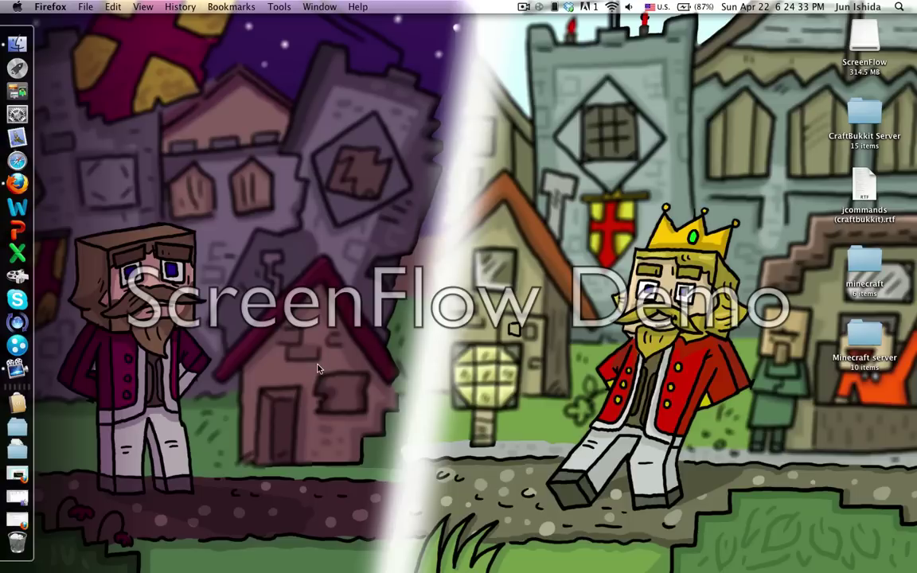
left_click(18, 402)
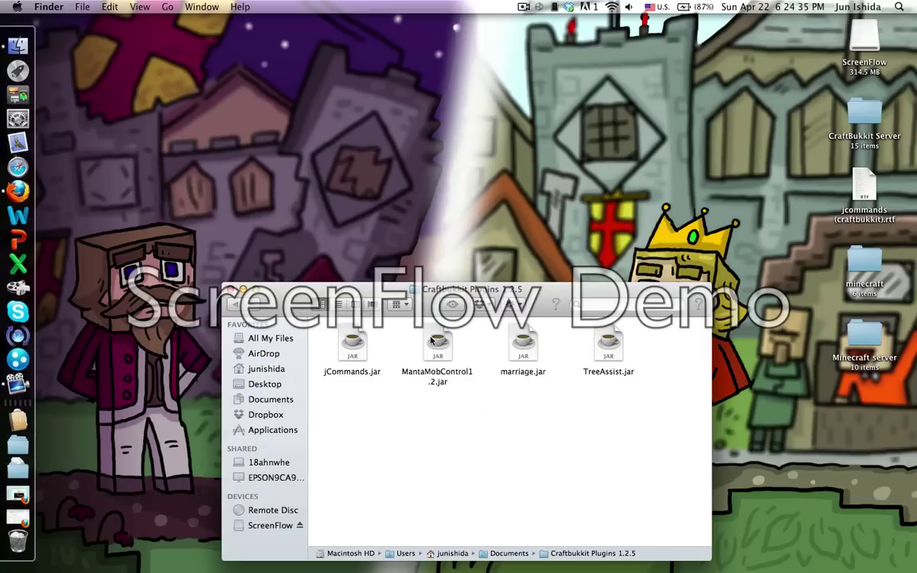
left_click(363, 348)
left_click(396, 402)
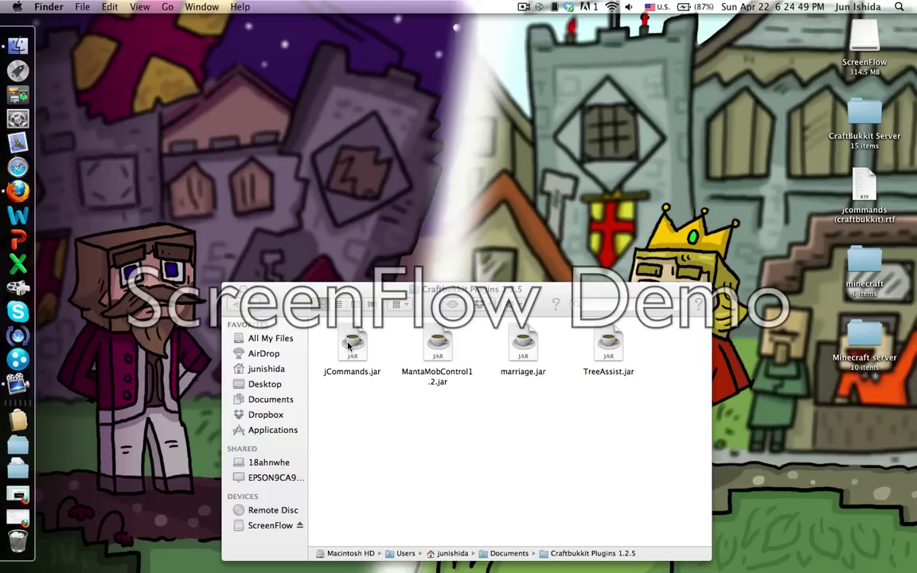
Open the desktop's CraftBukkit Server folder and go into its plugins subfolder.
left_click_drag(348, 343, 873, 117)
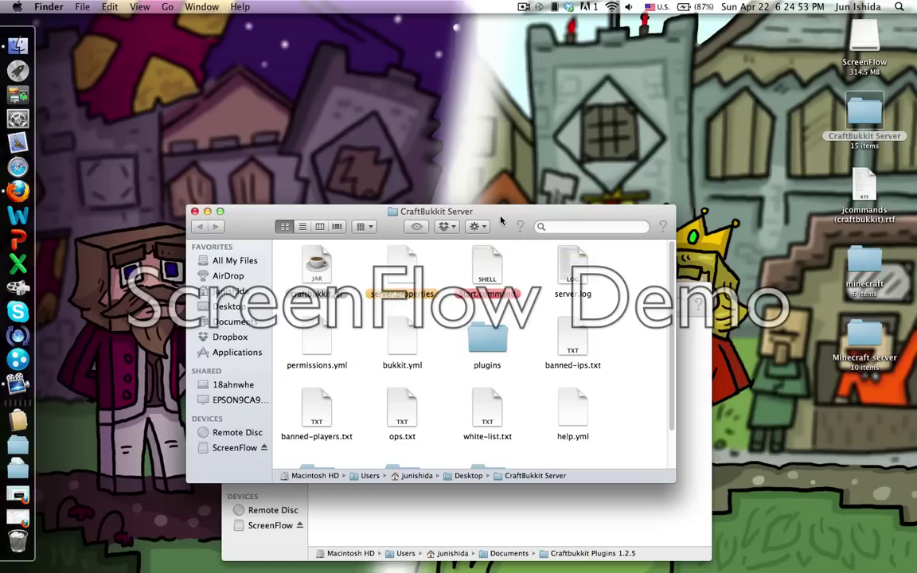
left_click_drag(502, 221, 745, 388)
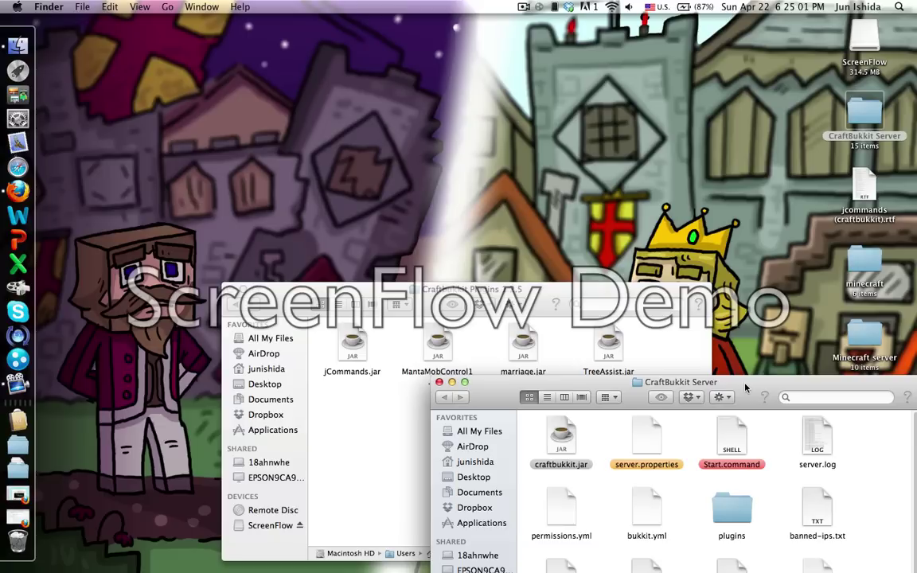
left_click_drag(665, 382, 590, 194)
double_click(661, 312)
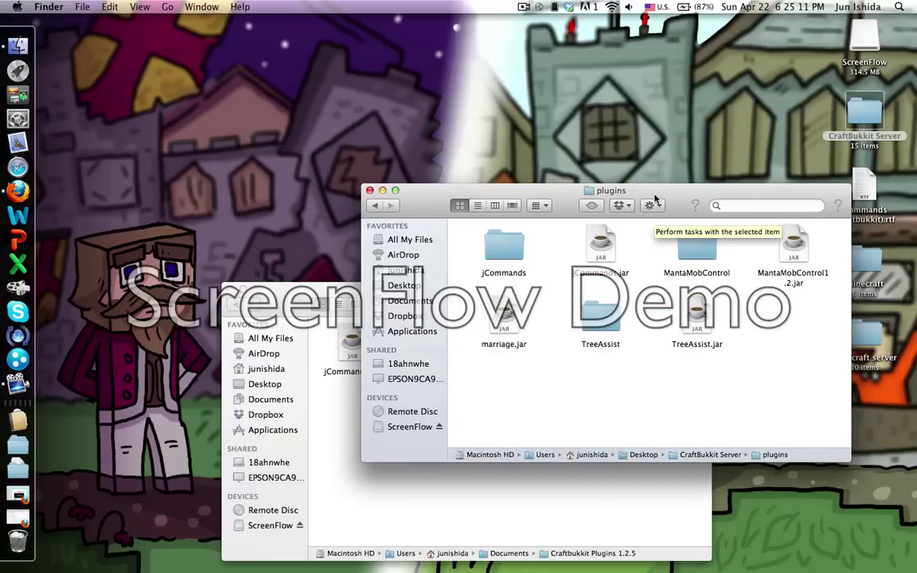
Try to move jCommands.jar into the server's plugins folder, stopping at the replacement prompt.
mouse_move(653, 199)
left_mouse_down()
mouse_move(661, 185)
mouse_move(700, 304)
mouse_move(641, 418)
mouse_move(486, 409)
mouse_move(485, 387)
mouse_move(705, 209)
mouse_move(669, 204)
left_mouse_up()
left_click_drag(352, 346, 574, 407)
left_click(375, 338)
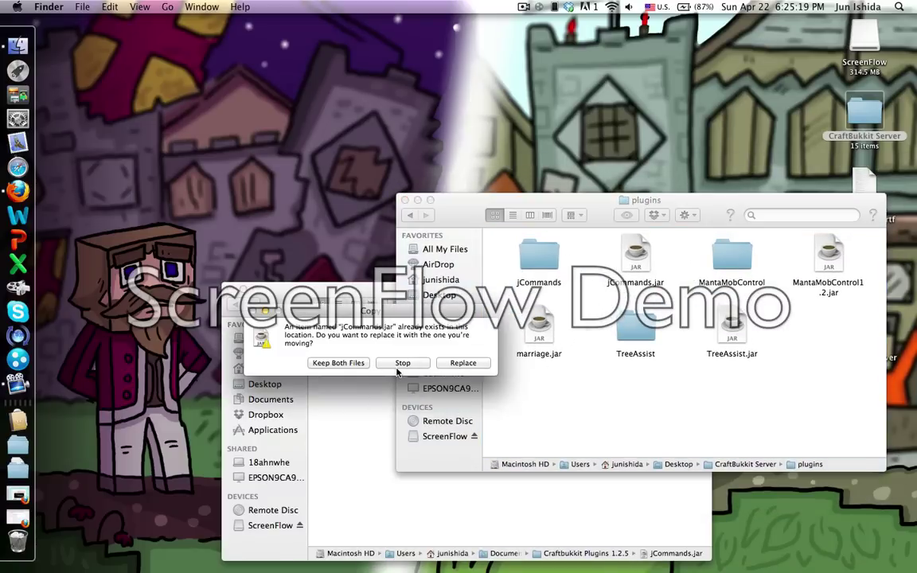
left_click(397, 368)
left_click(310, 448)
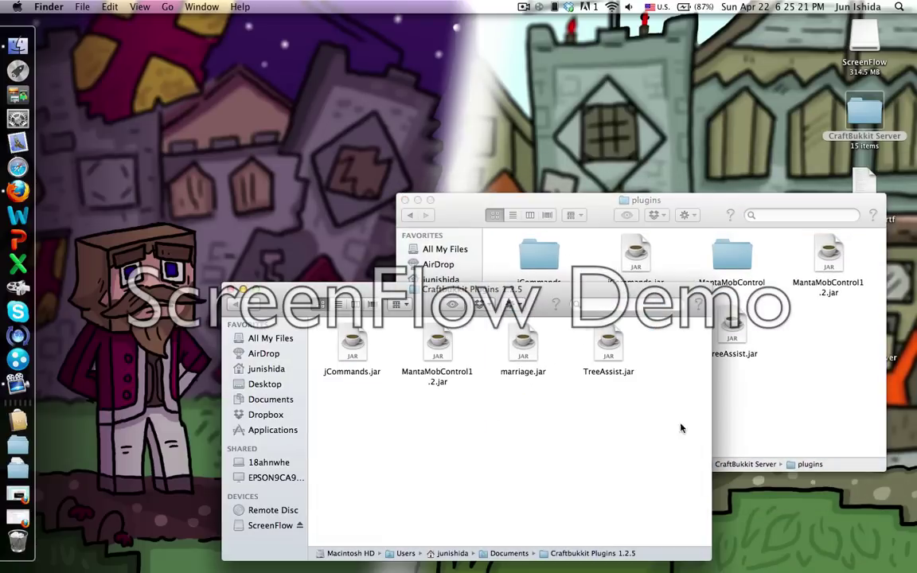
Locate the jCommands folder in the server's plugins folder and dismiss the Craftbukkit Plugins 1.2.5 window.
left_click(752, 413)
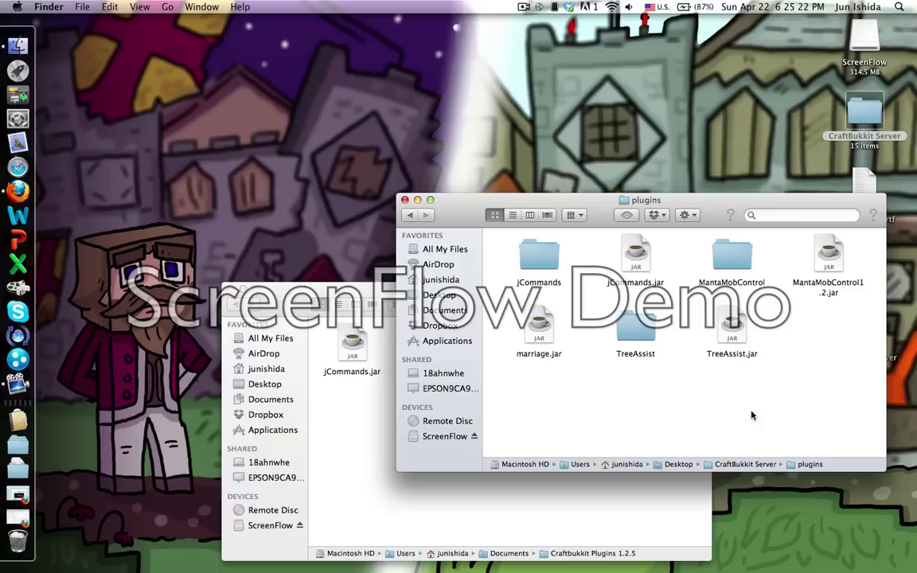
left_click(546, 256)
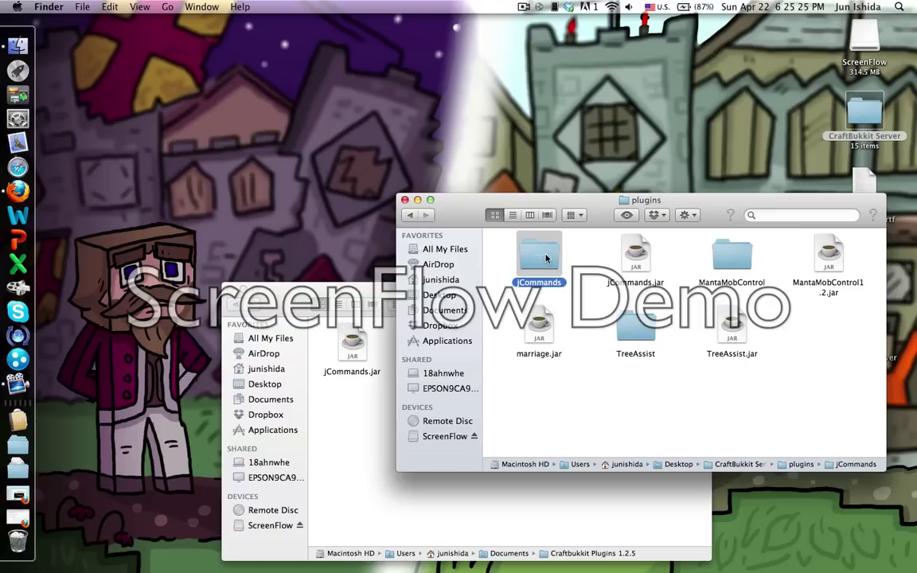
left_click(577, 255)
left_click(354, 384)
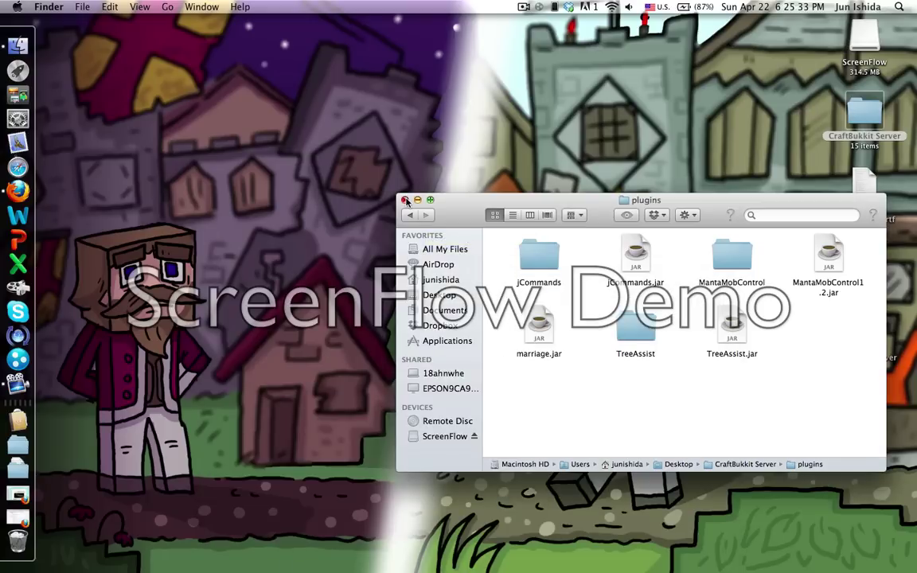
Switch to Firefox, review the jCommands command list linked in the forum thread, and close the list.
left_click(18, 126)
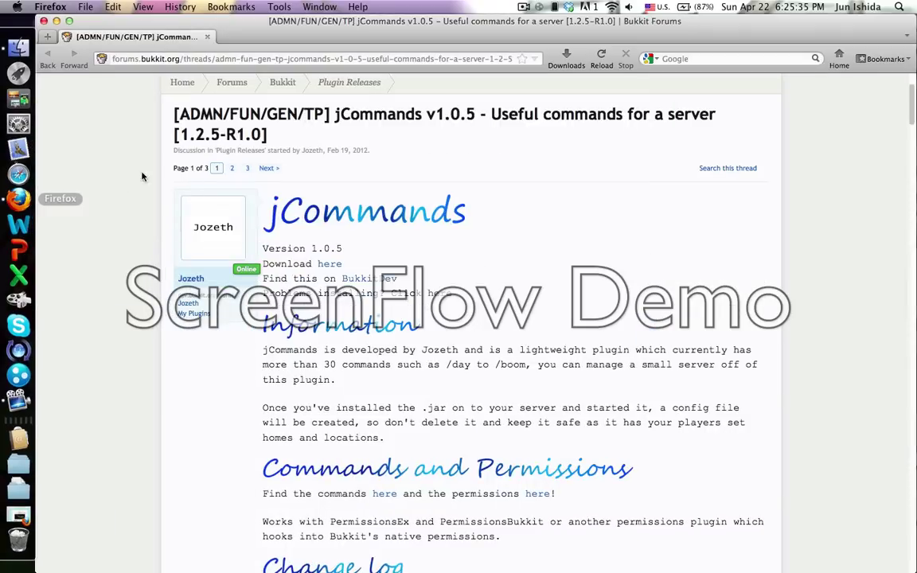
scroll(323, 344, "down", 3)
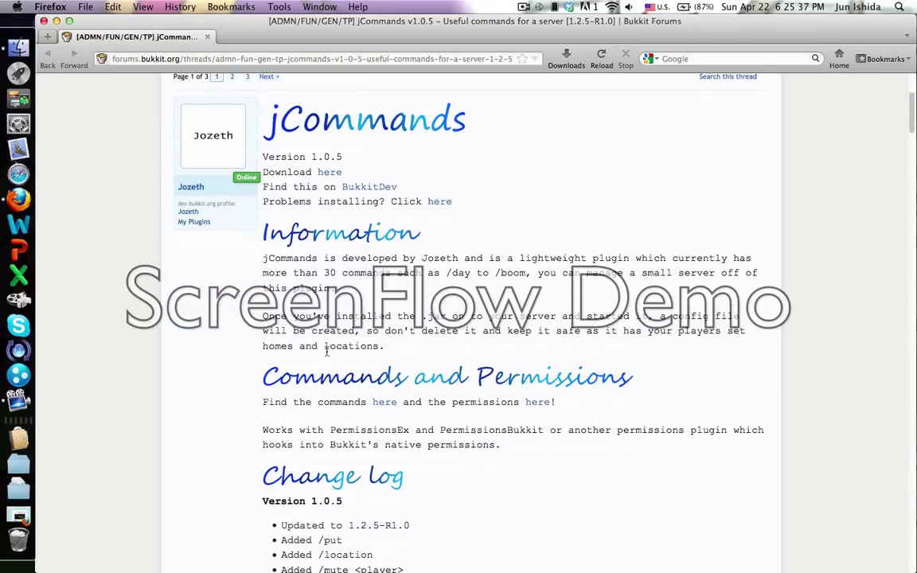
left_click(386, 403)
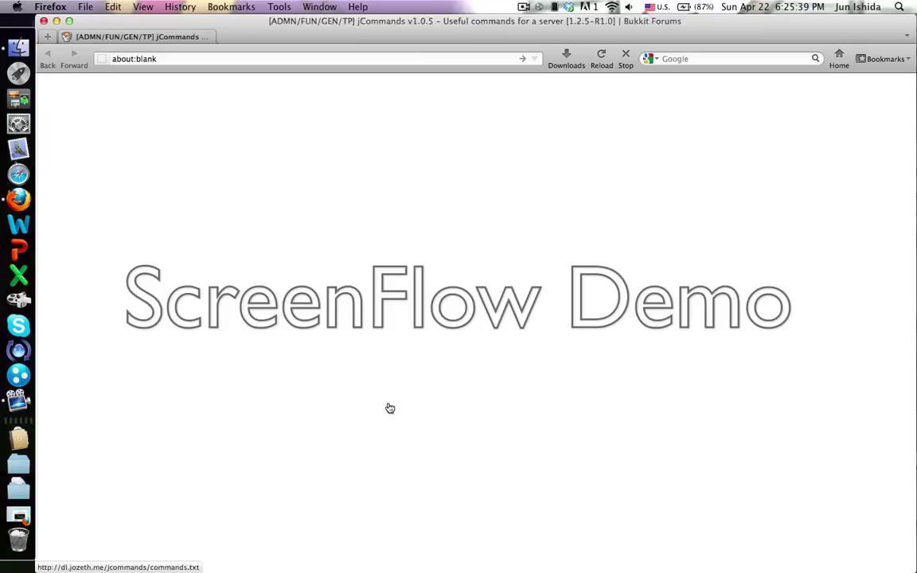
scroll(79, 174, "down", 20)
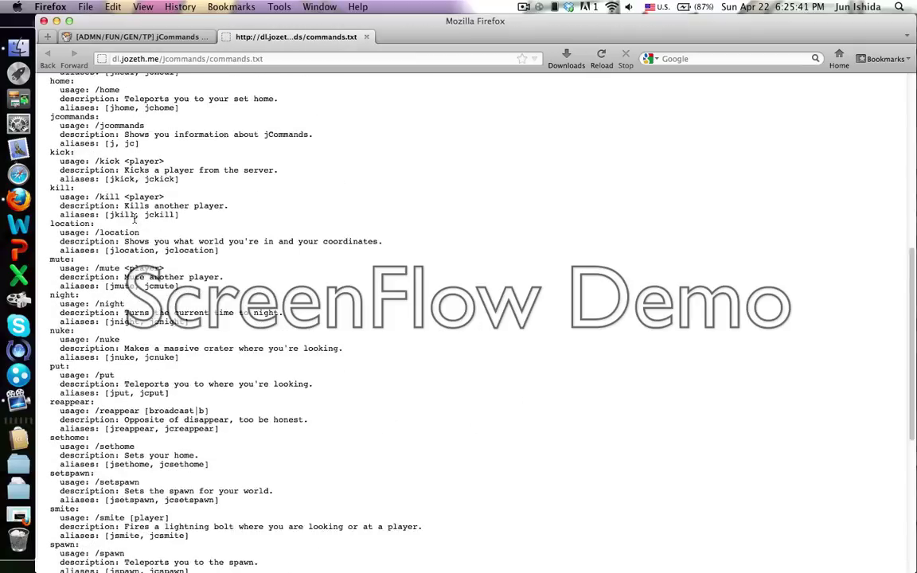
scroll(348, 122, "up", 20)
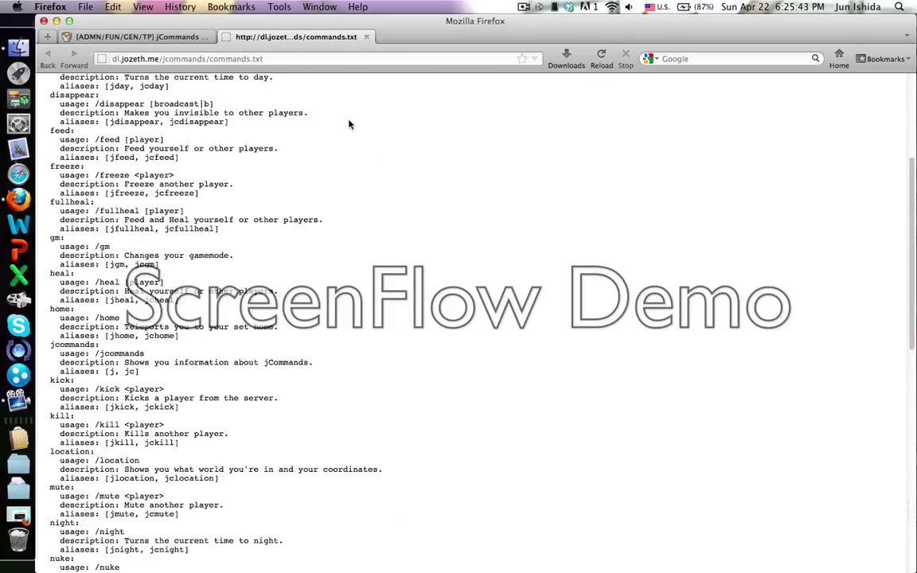
key("super+w")
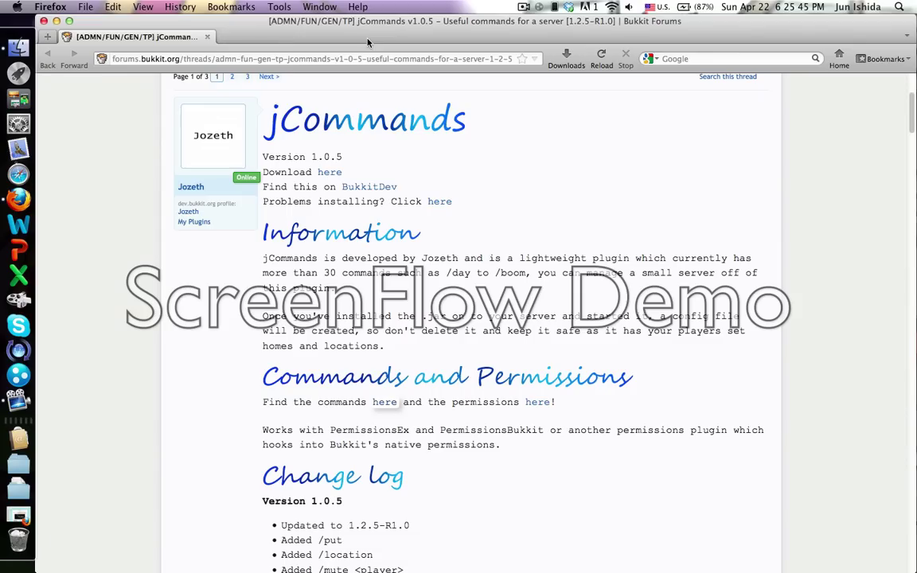
Minimize the browser and close the server's plugins folder window.
key("super+m")
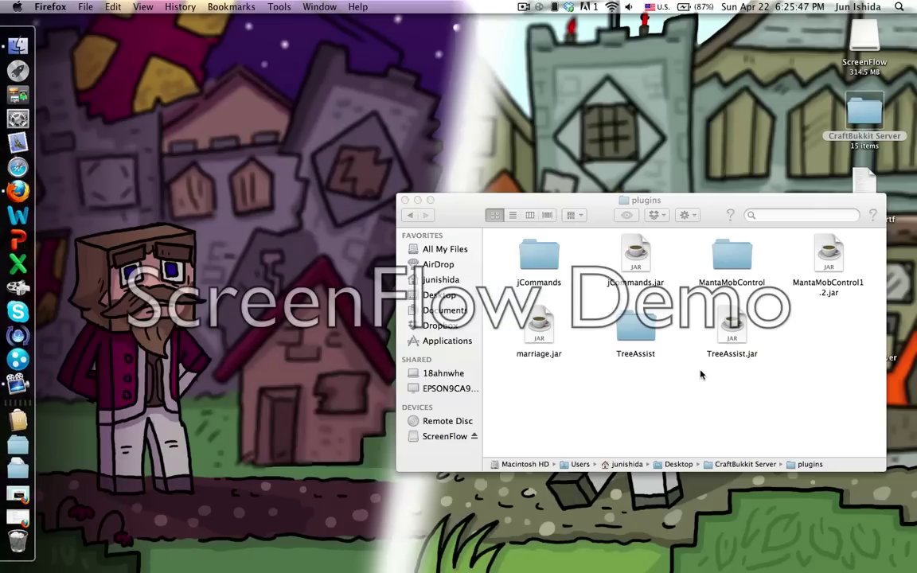
left_click(700, 374)
left_click(405, 200)
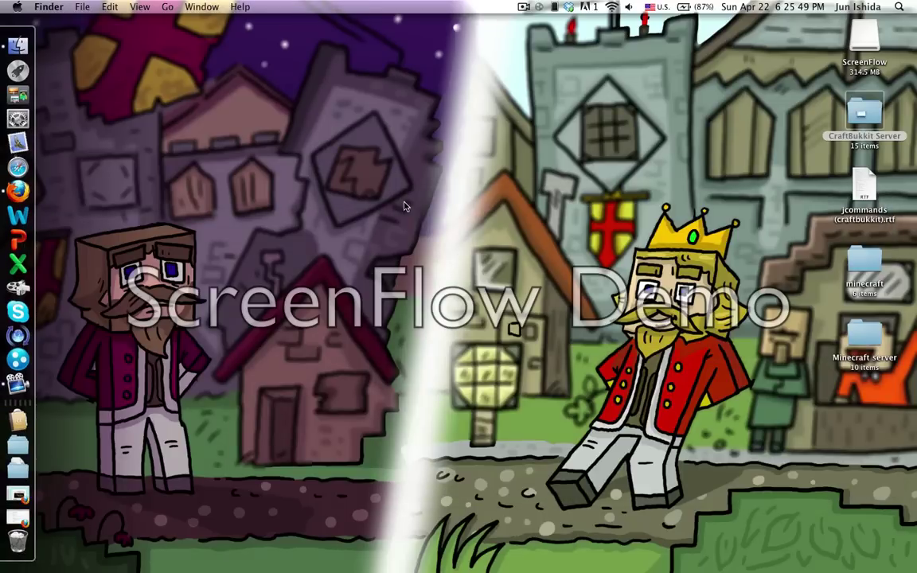
Launch MinecraftSP and enter the game with the username already filled in.
key("super+space")
type("M")
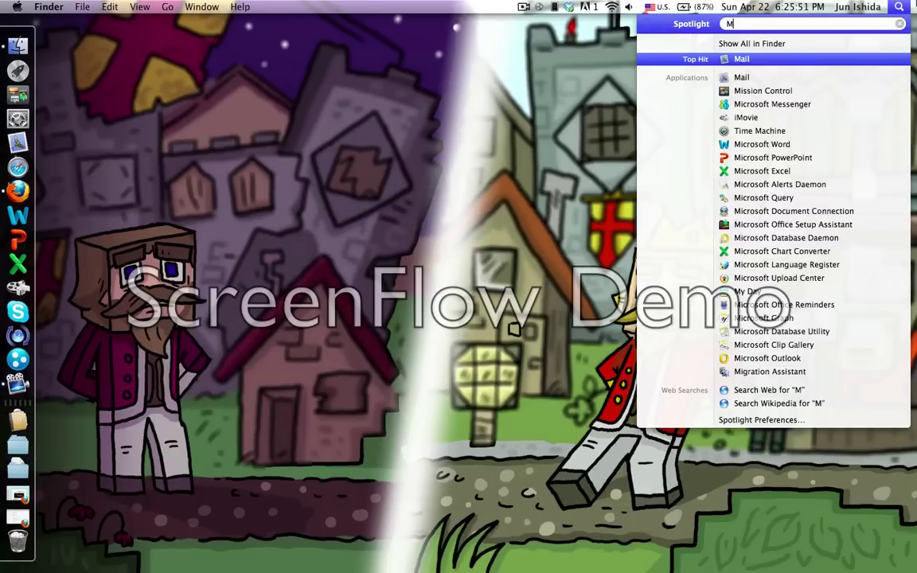
type("ine")
key("Return")
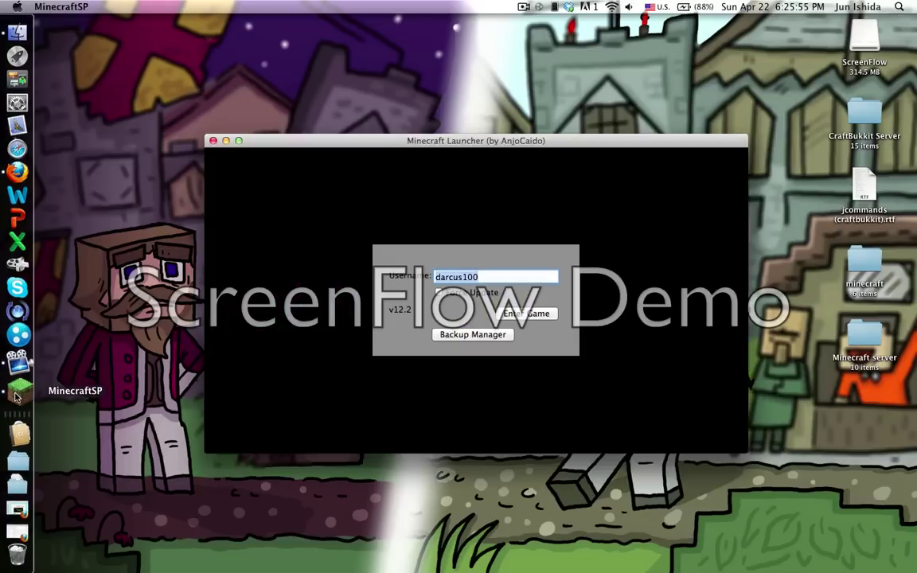
left_click(531, 317)
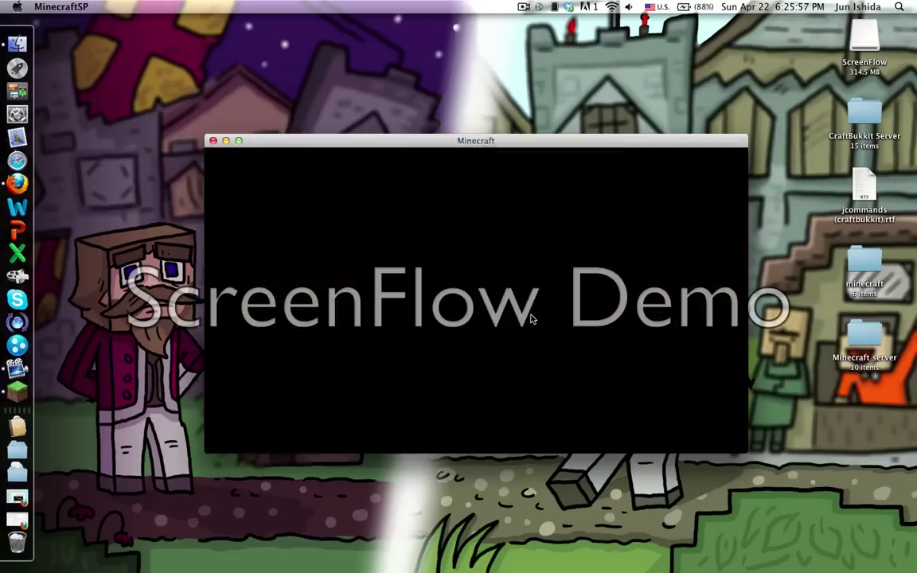
Start the server with Start.command from the desktop's CraftBukkit Server folder, close the folder and return to Minecraft.
double_click(865, 115)
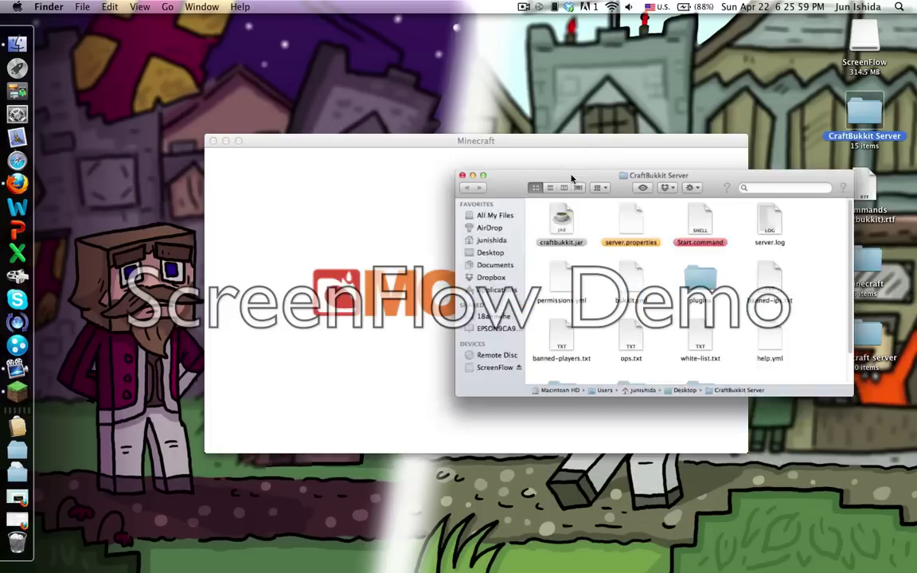
left_click(662, 239)
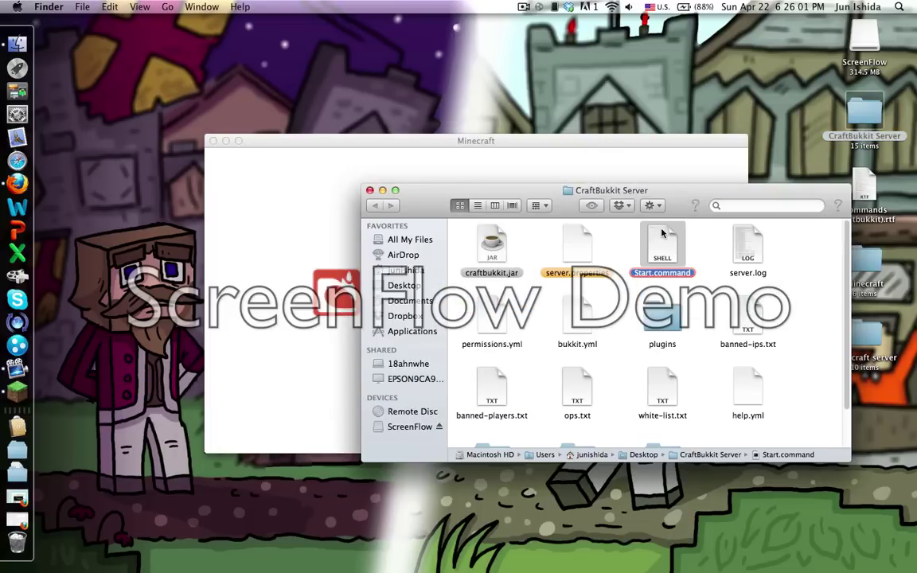
left_click(371, 191)
left_click(394, 164)
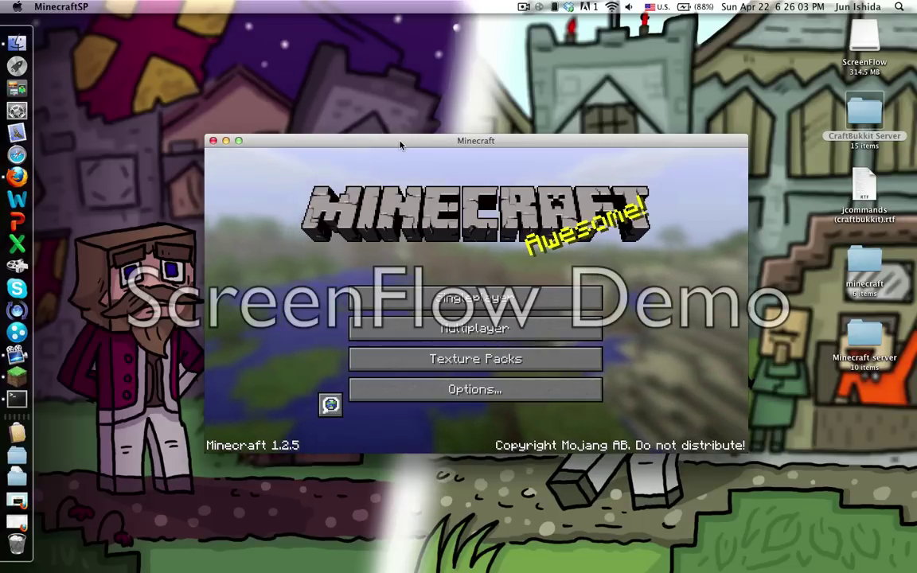
left_click(405, 146)
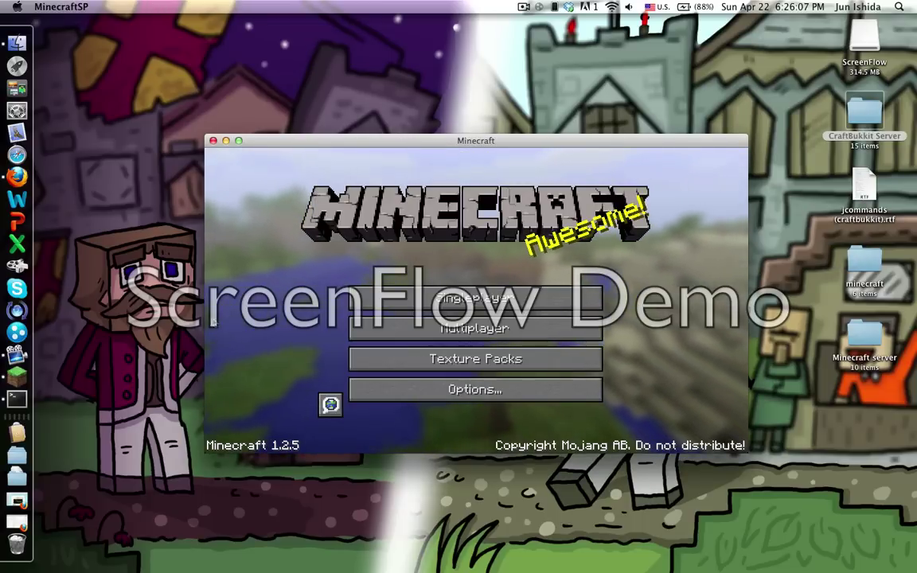
Open LogMeIn Hamachi, bring it online, and move the Minecraft window down to uncover the server console.
left_click(16, 332)
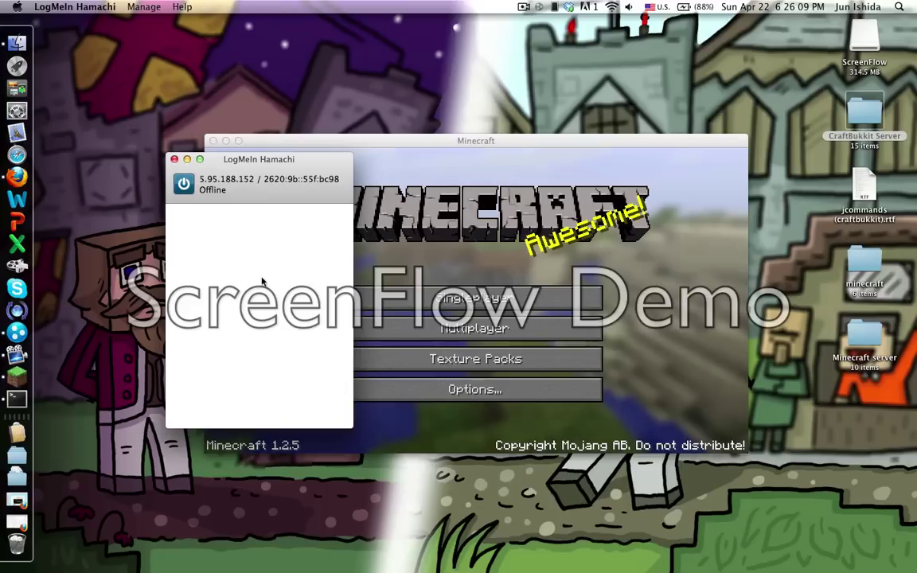
left_click(183, 184)
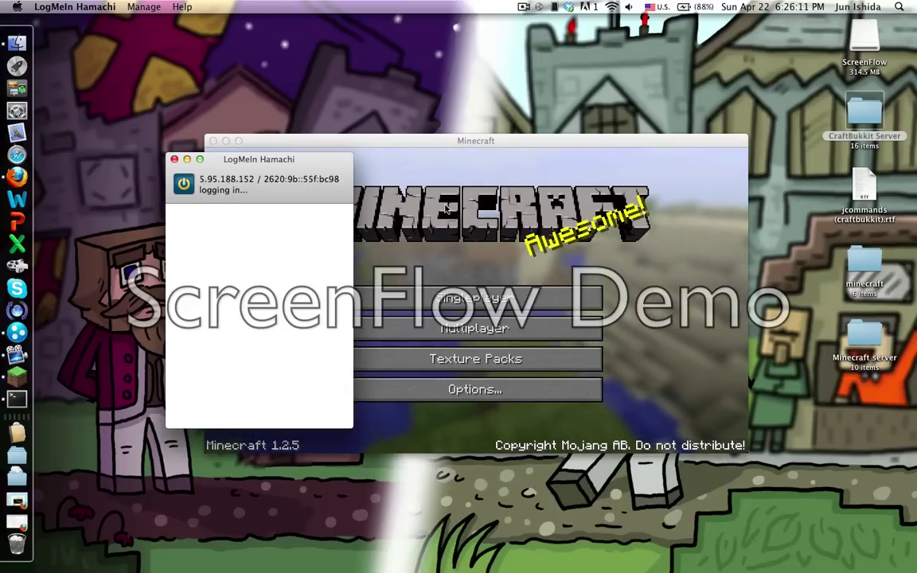
left_click_drag(466, 146, 473, 405)
left_click(487, 363)
left_click(264, 346)
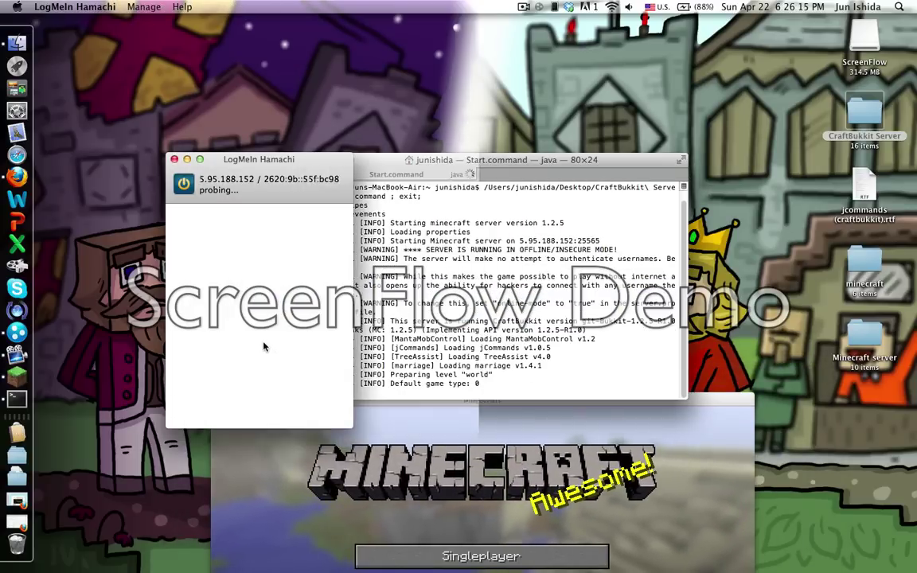
Shut down the running CraftBukkit server by issuing the stop command in its Terminal console.
left_click(368, 341)
type("st")
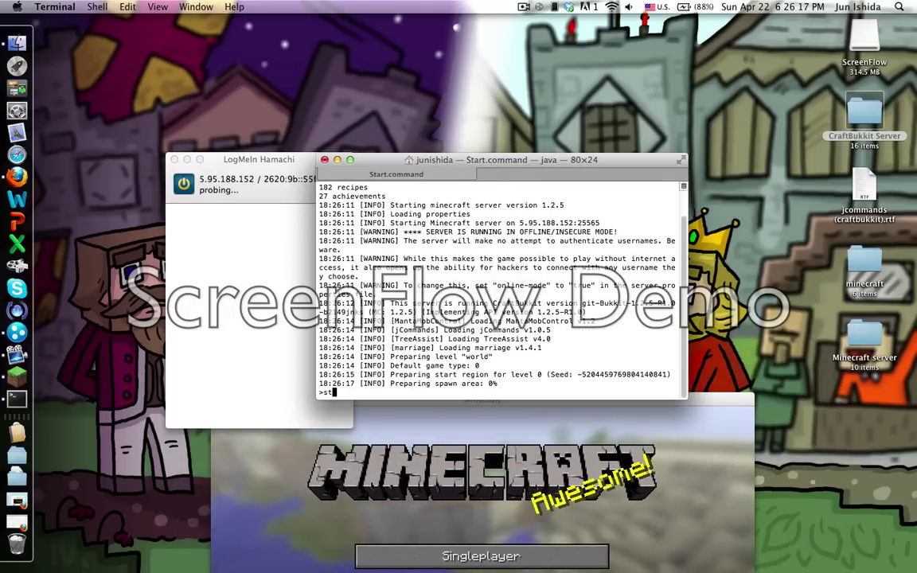
type("op")
key("Return")
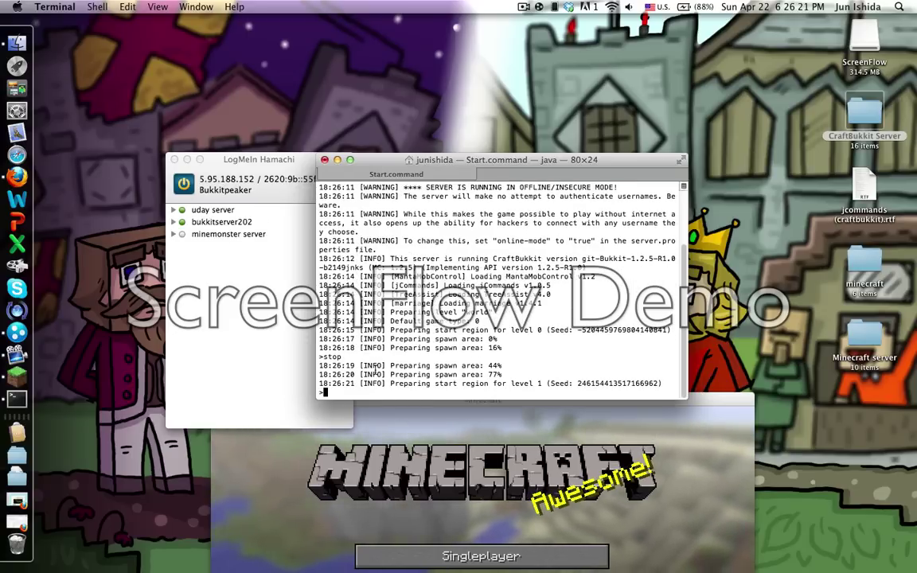
type("stop")
key("Return")
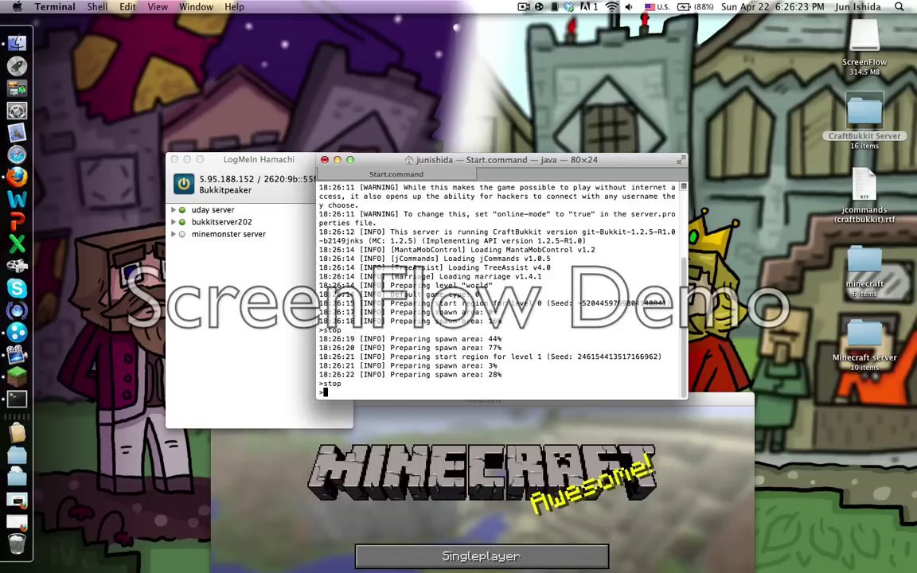
type("stop")
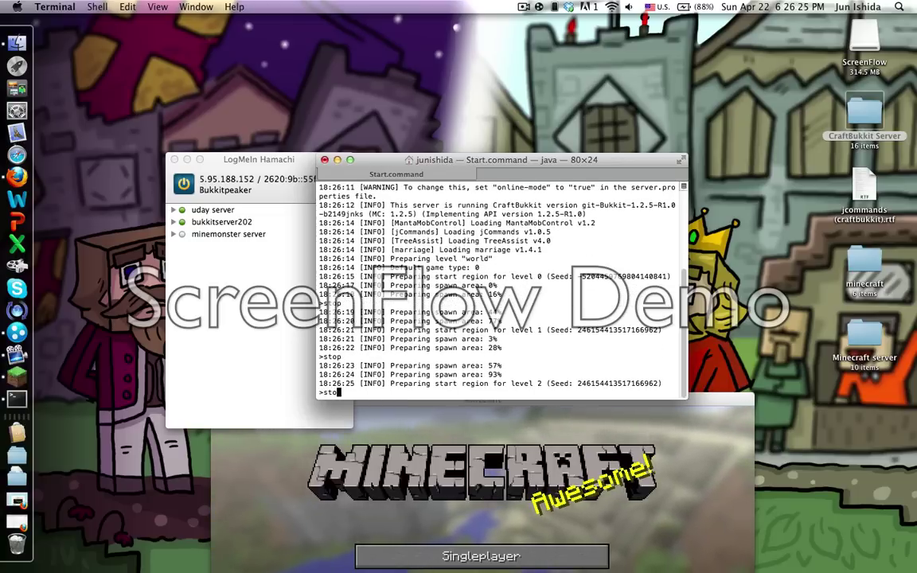
key("Return")
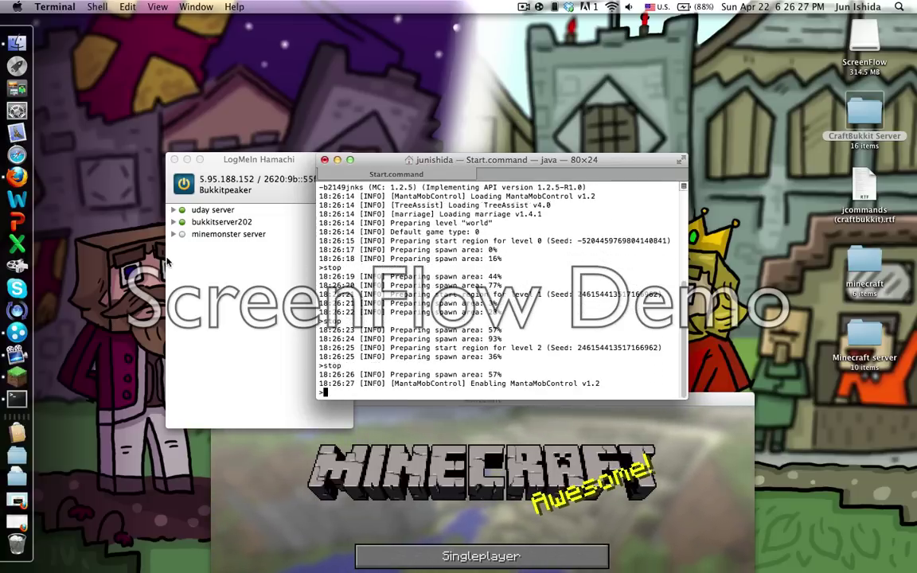
Minimize the Hamachi window, close the finished server console and quit Terminal.
left_click(215, 258)
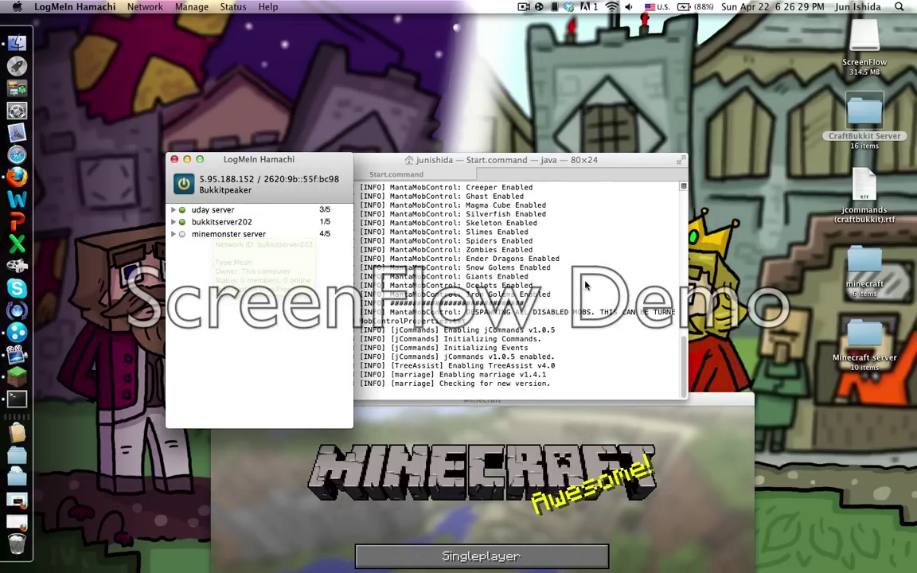
left_click_drag(307, 162, 199, 56)
left_click(81, 54)
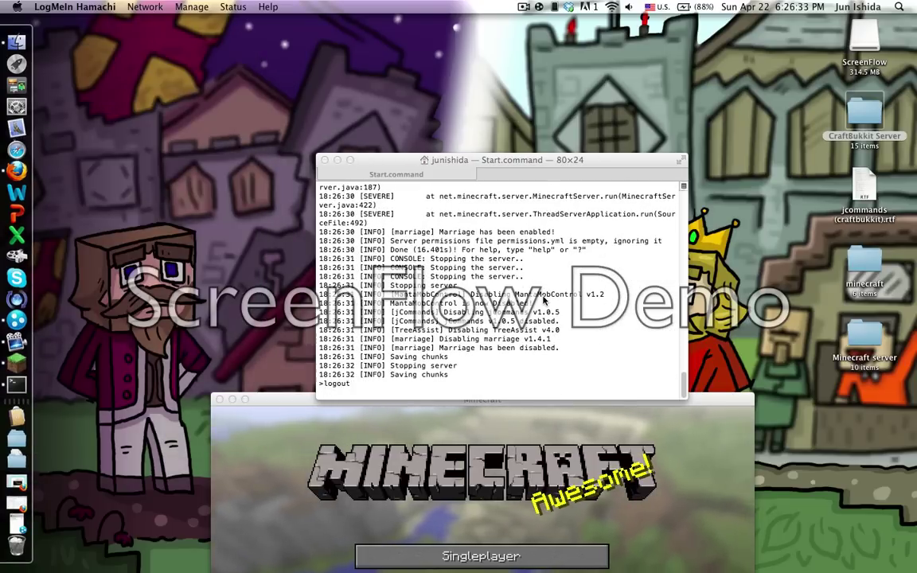
left_click(430, 386)
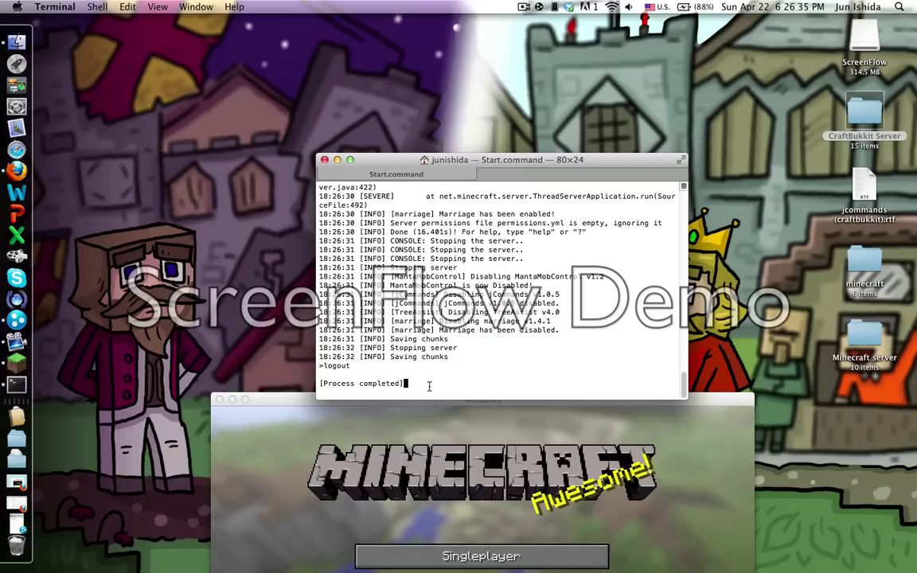
left_click(323, 159)
key("super+q")
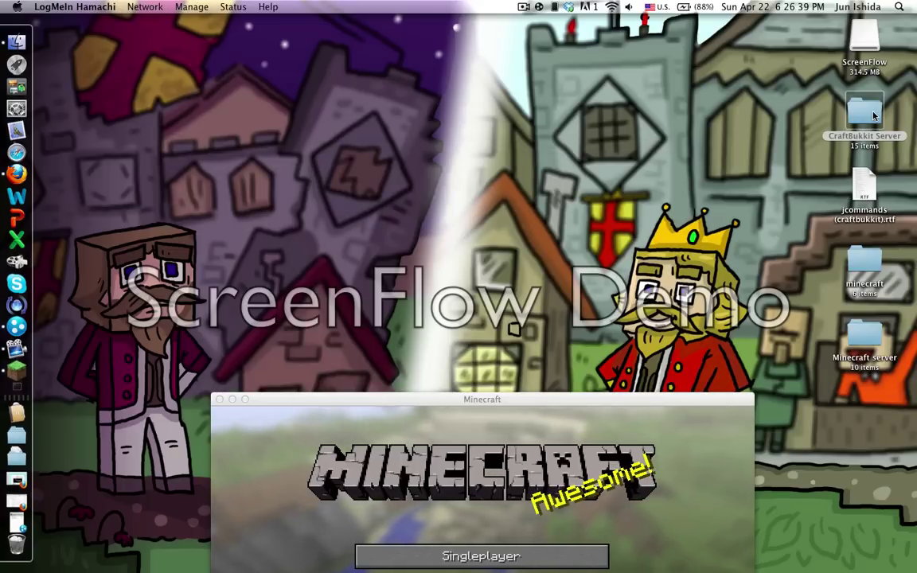
Run Start.command from the CraftBukkit Server folder again, close the folder, and move the server console up to watch its log.
double_click(864, 115)
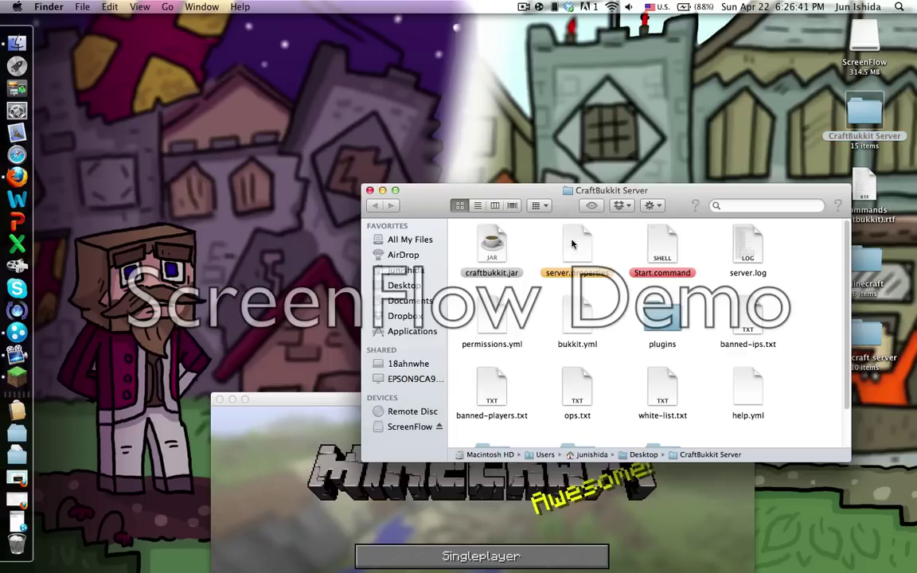
double_click(662, 243)
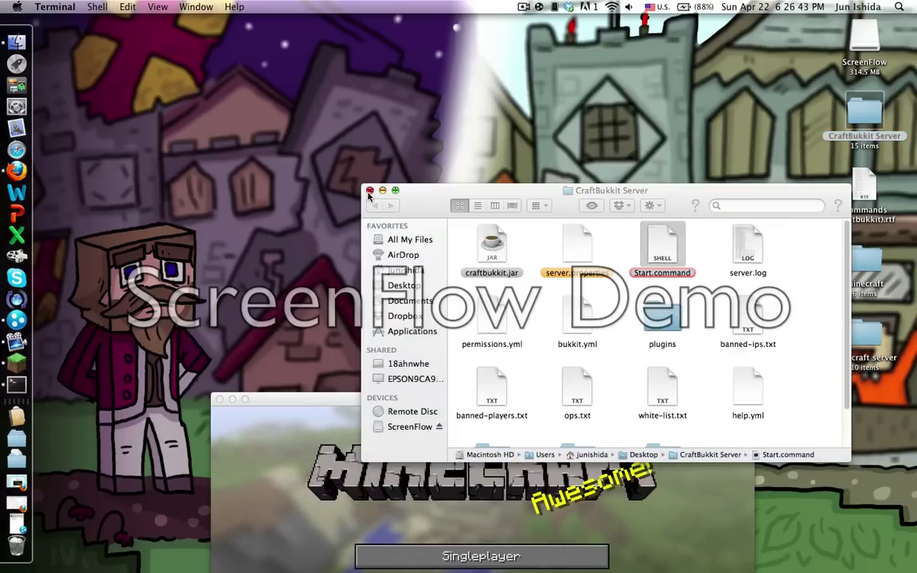
left_click(369, 191)
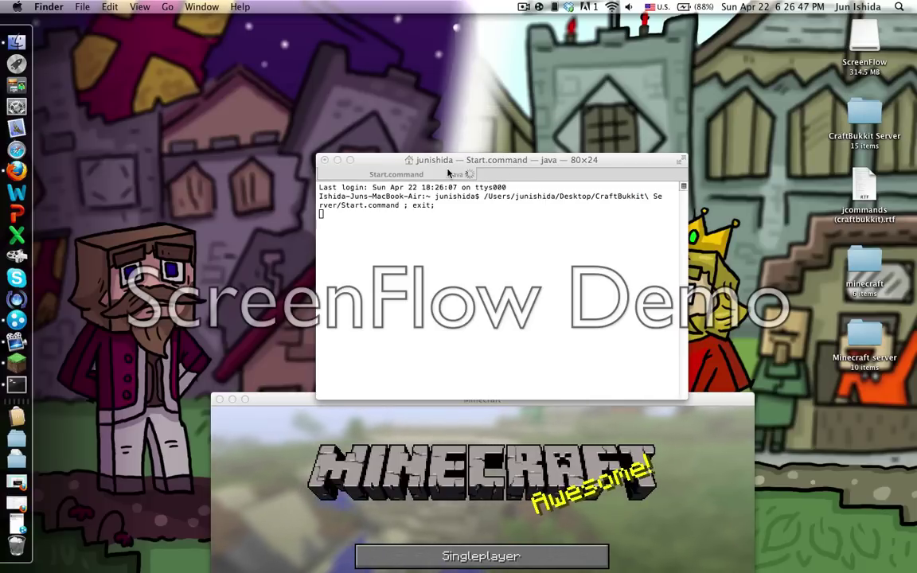
left_click(451, 427)
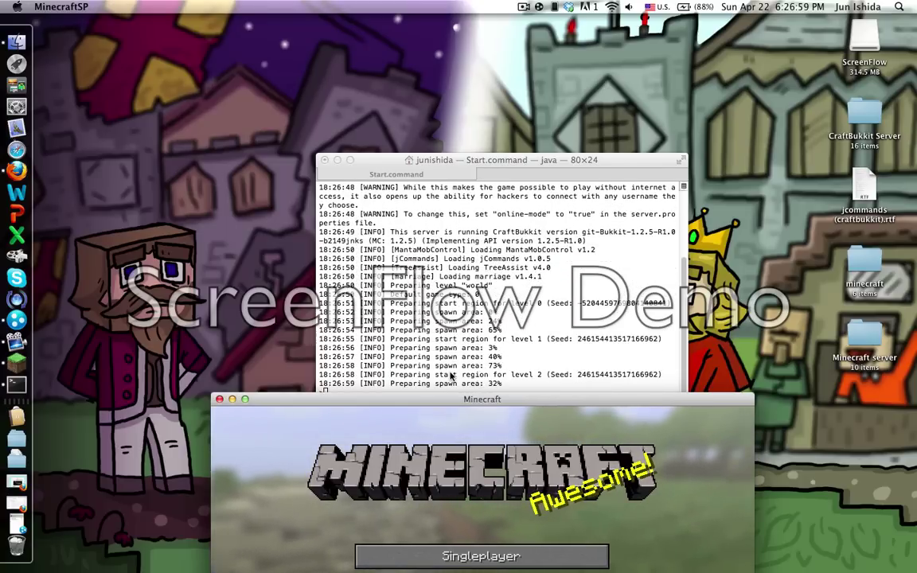
left_click_drag(482, 165, 489, 97)
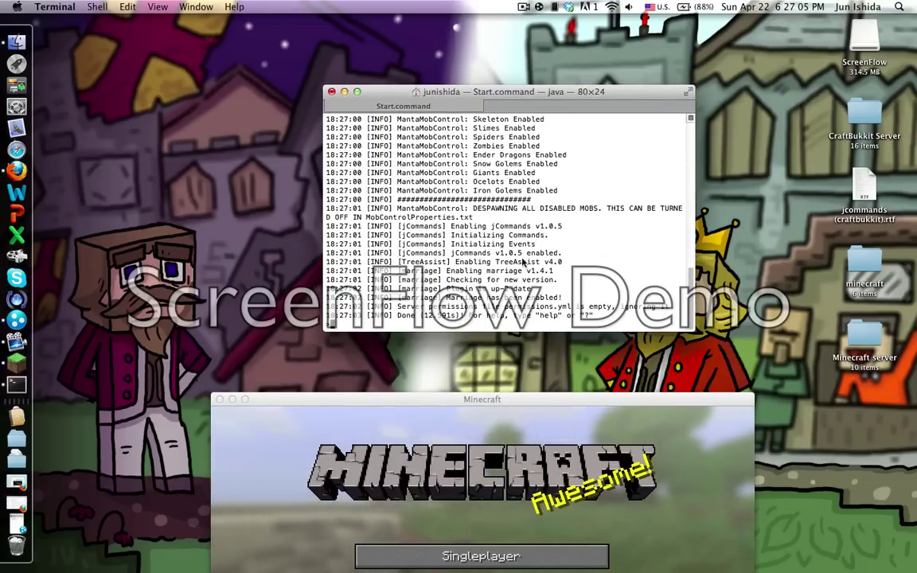
Bring the Minecraft window up and join the multiplayer server named Crafbukkit server.
left_click_drag(525, 402, 548, 59)
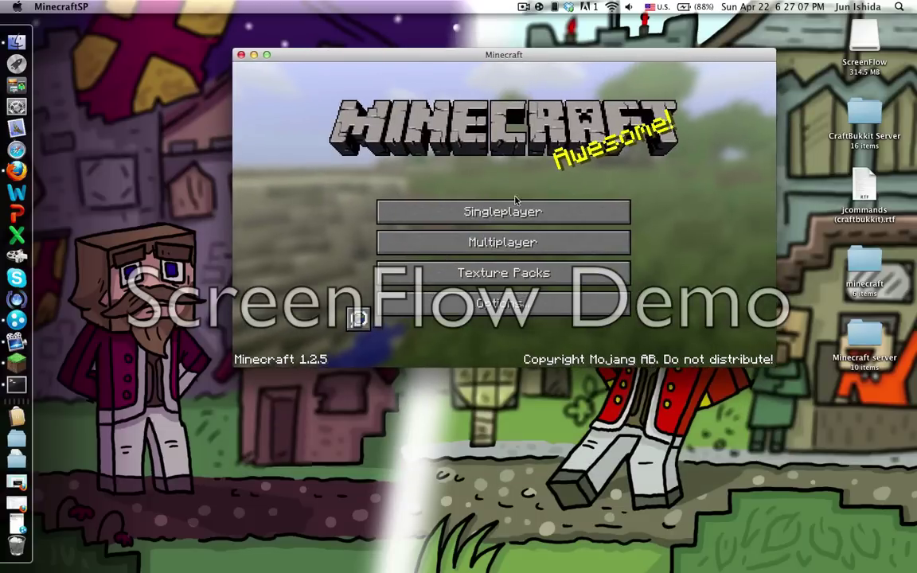
left_click(505, 242)
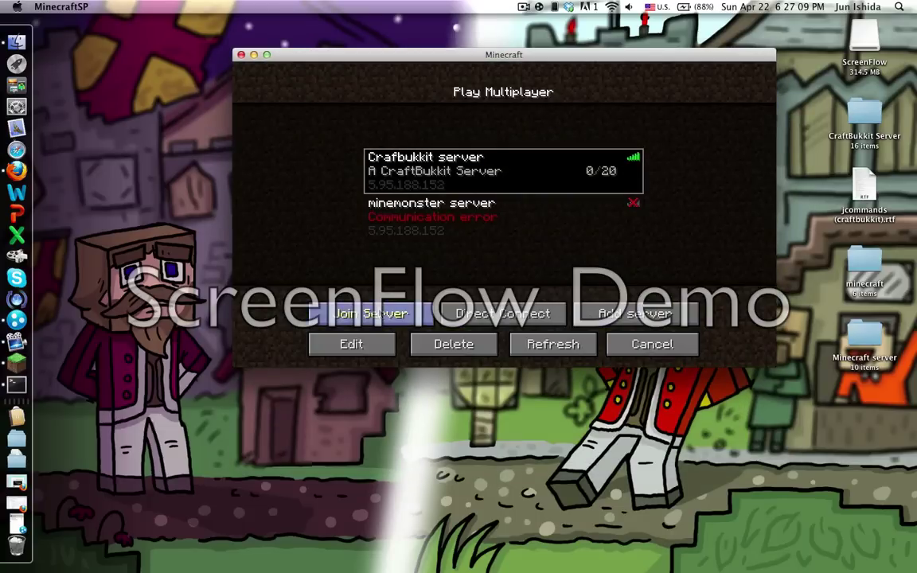
left_click(382, 312)
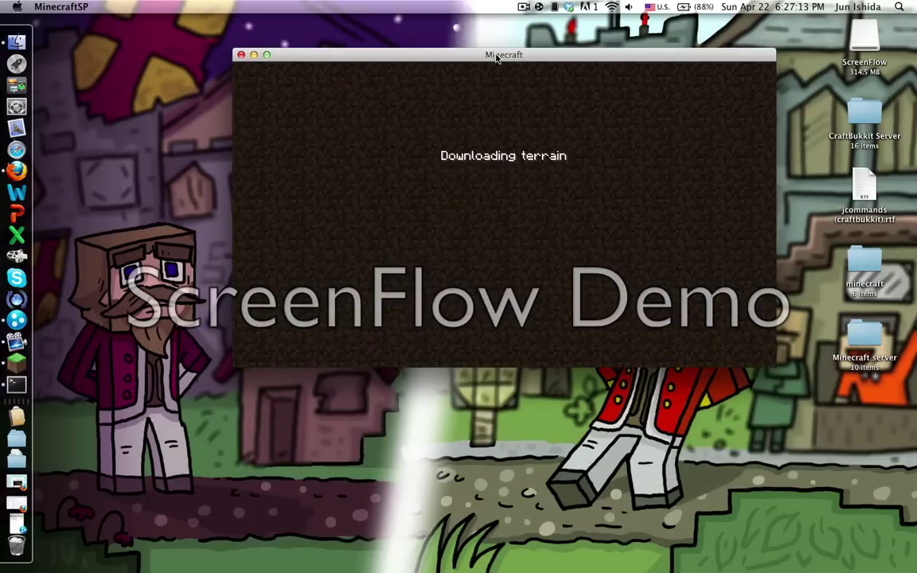
left_click_drag(496, 57, 482, 46)
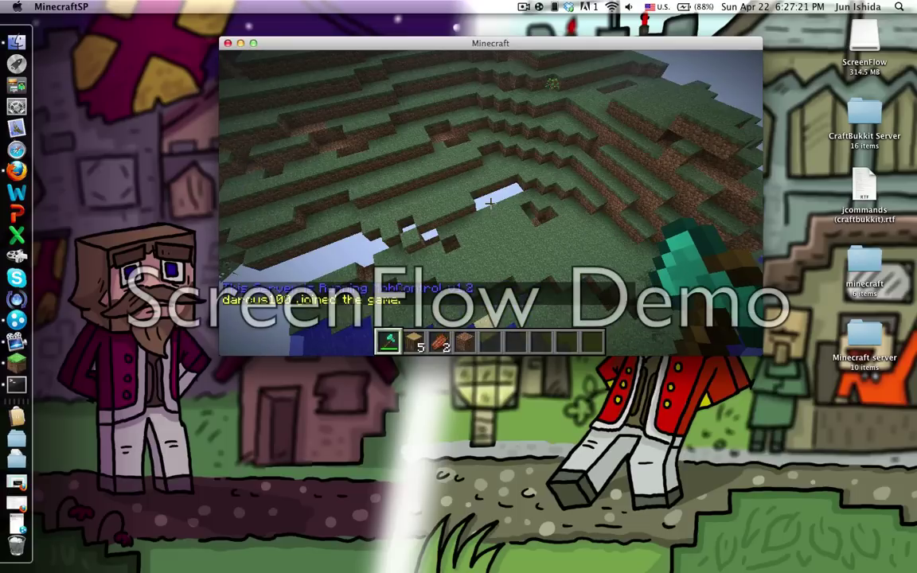
Break a grass block on the hillside while holding the diamond axe.
key("a")
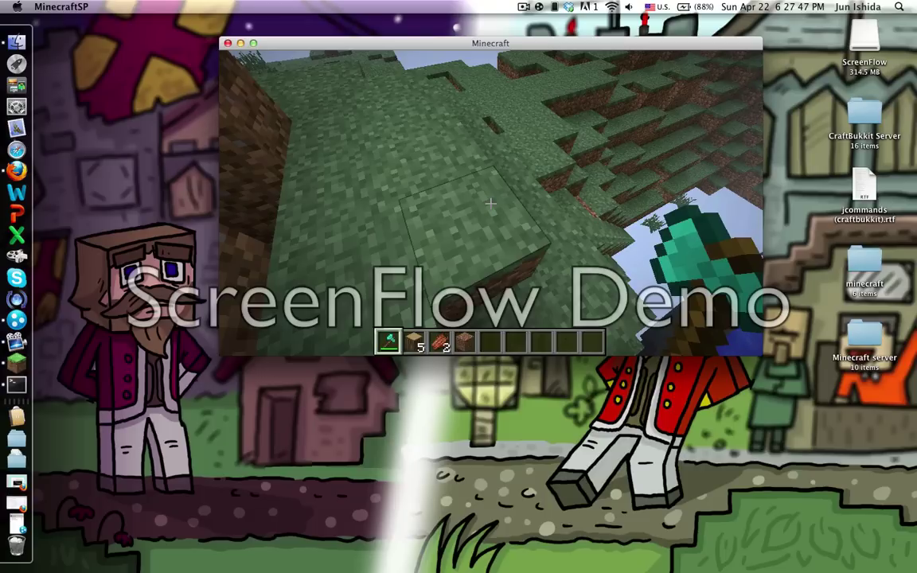
left_click(490, 204)
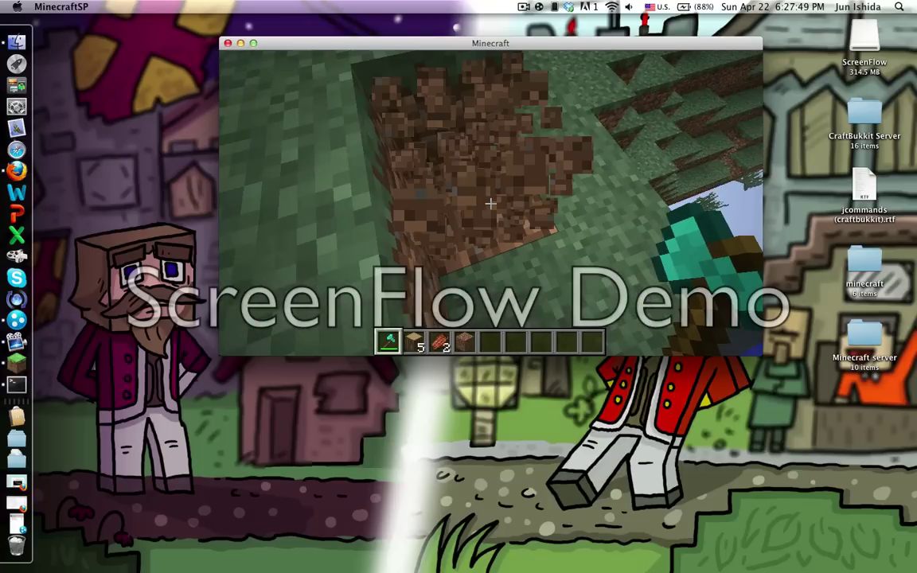
left_click(491, 204)
left_click(490, 204)
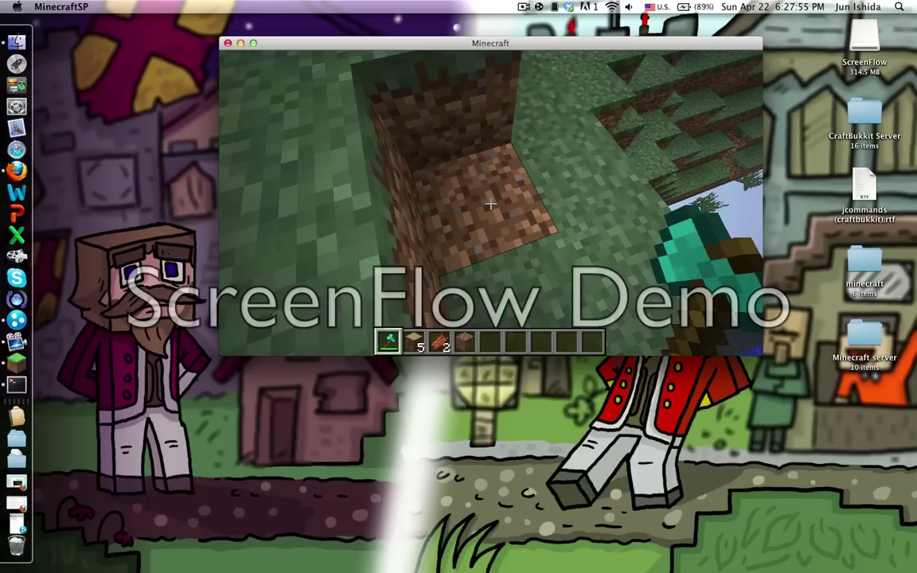
Run the /gm chat command to switch to survival mode, walk a little and hit a grass block.
key("t")
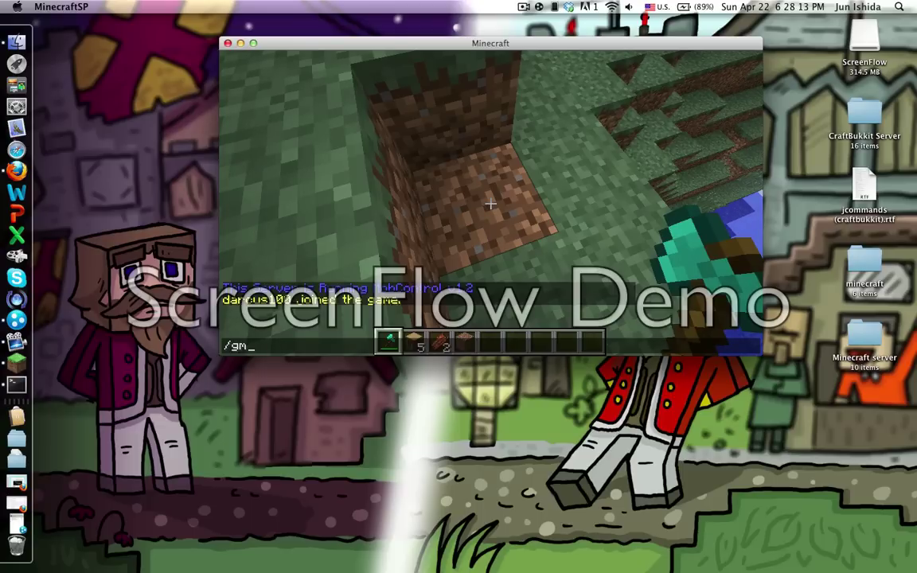
key("Return")
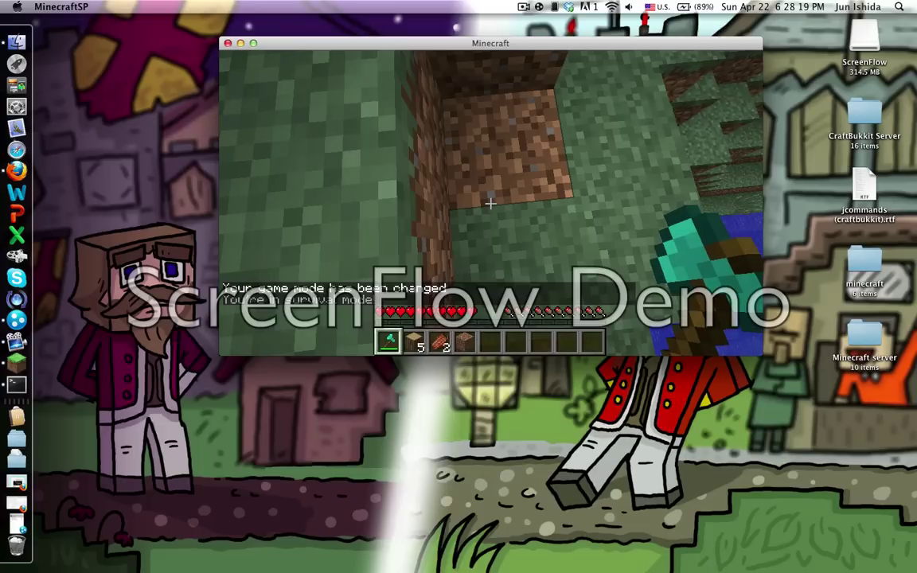
key("w")
key("a")
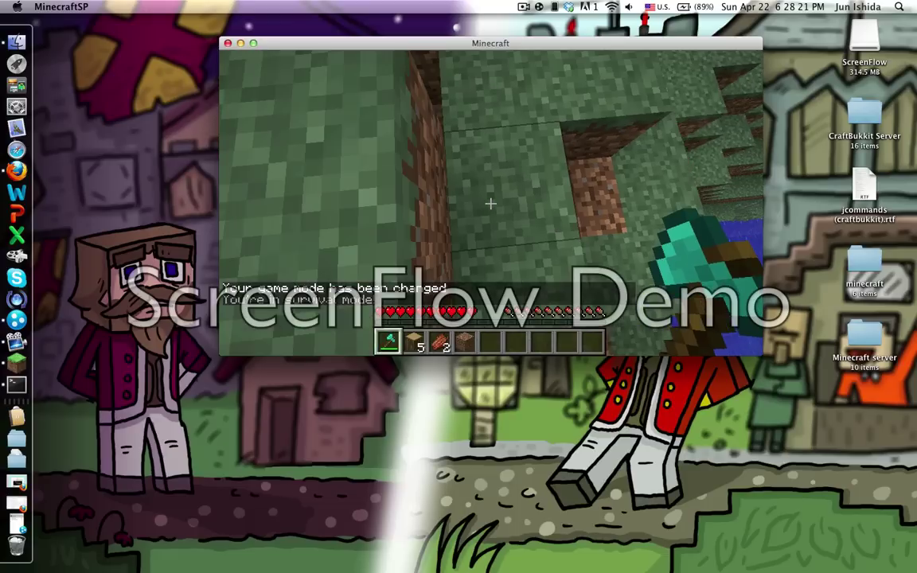
left_click(491, 204)
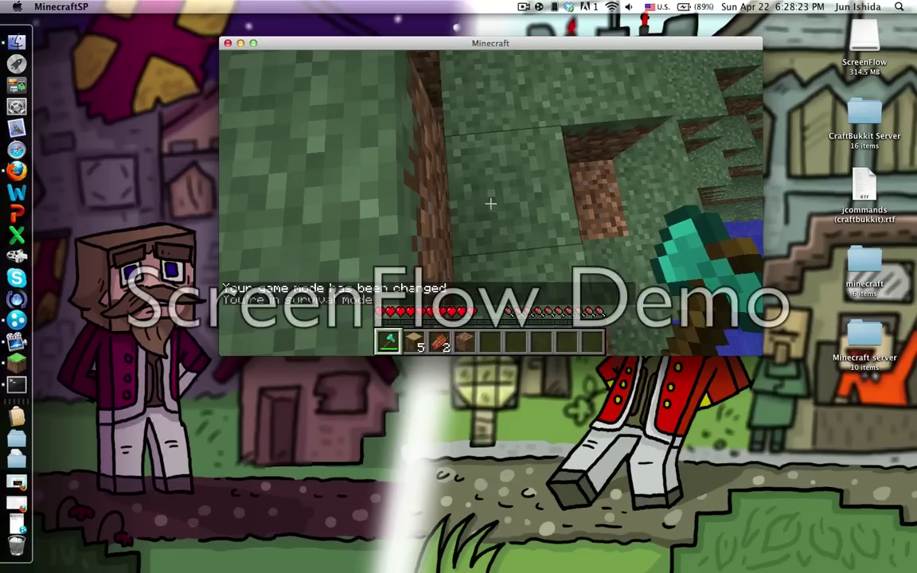
key("w")
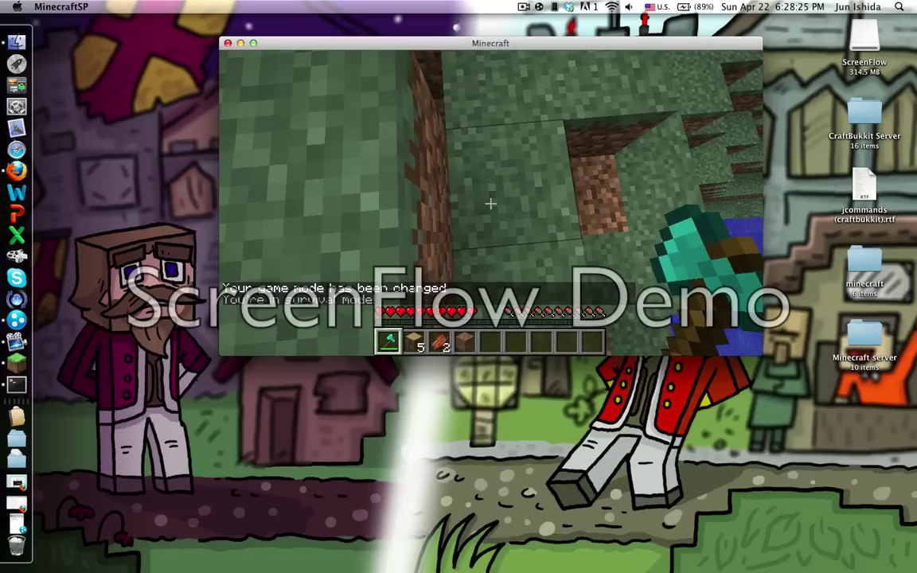
key("w")
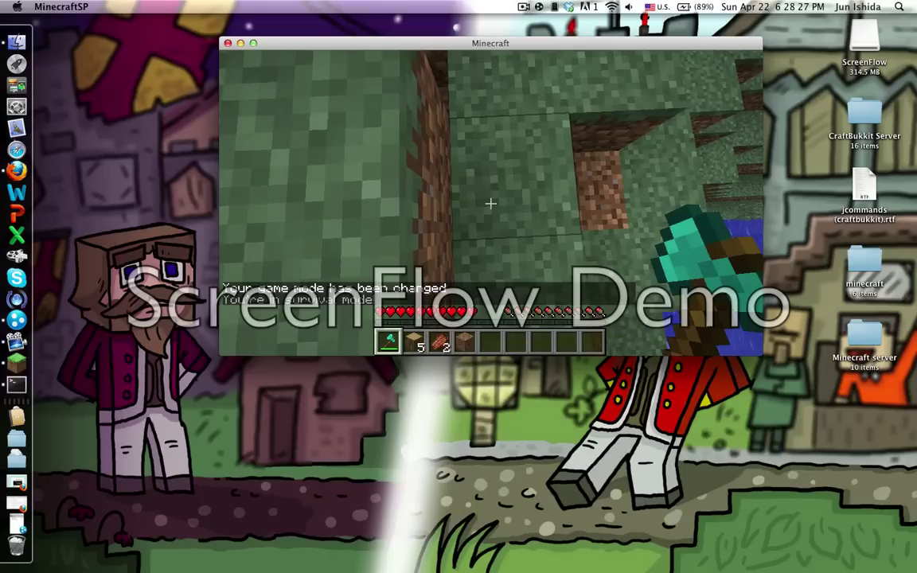
key("w")
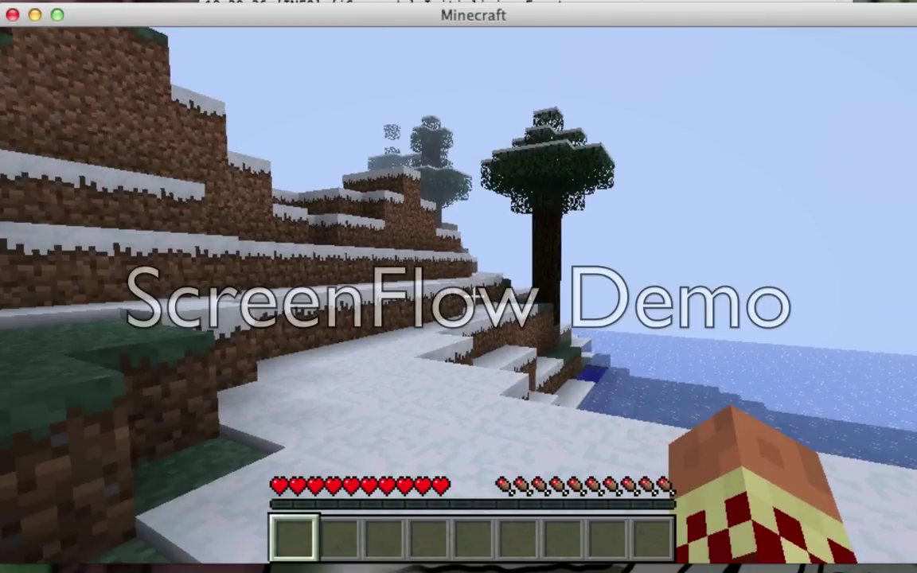
Walk along the snowy slope and run the /gm chat command to switch to creative mode.
key("w")
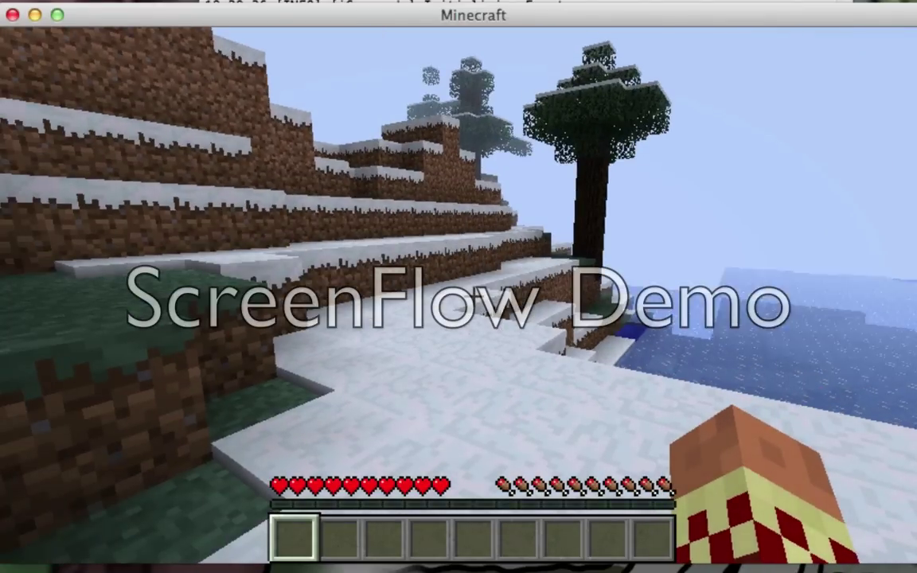
key("w")
key("s")
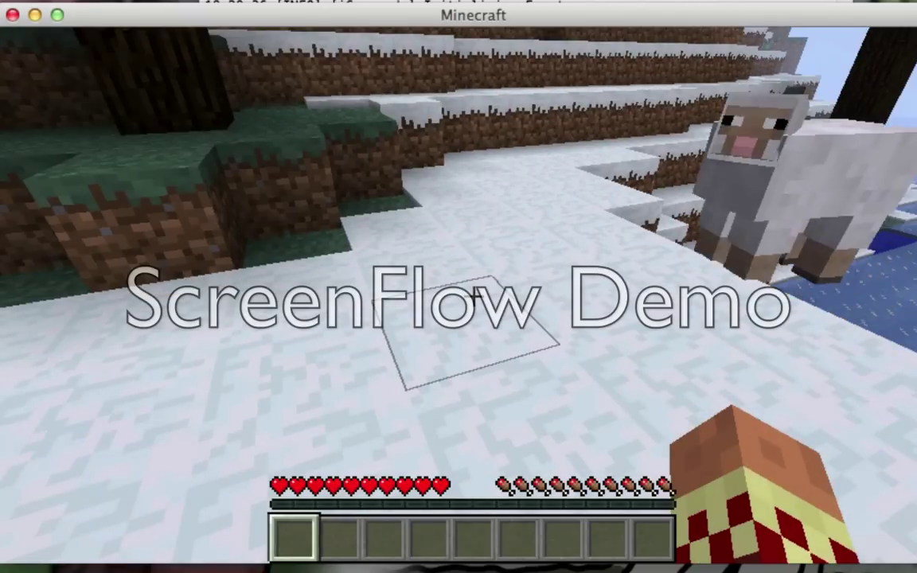
key("slash")
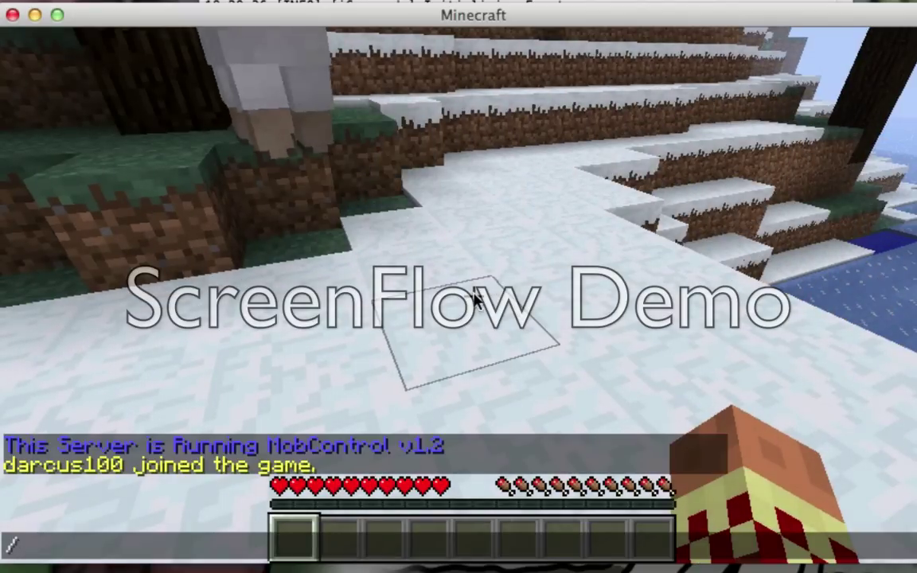
type("gm")
key("Return")
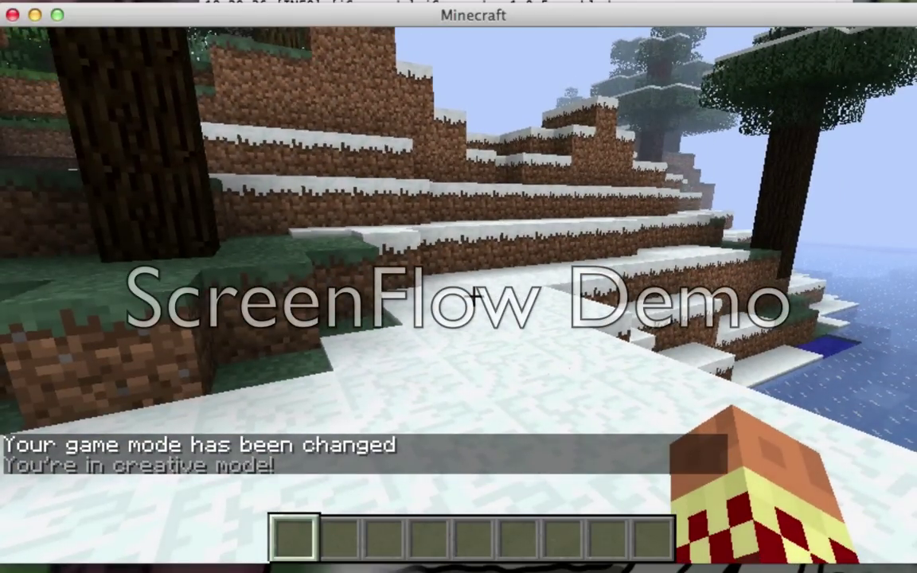
Run the /smite chat command and walk on toward the icy shore.
key("slash")
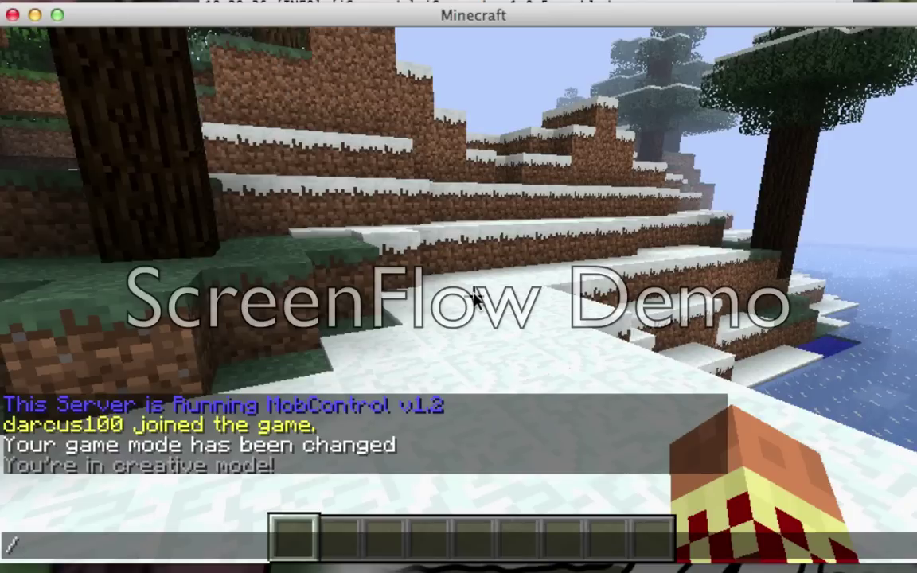
type("smite")
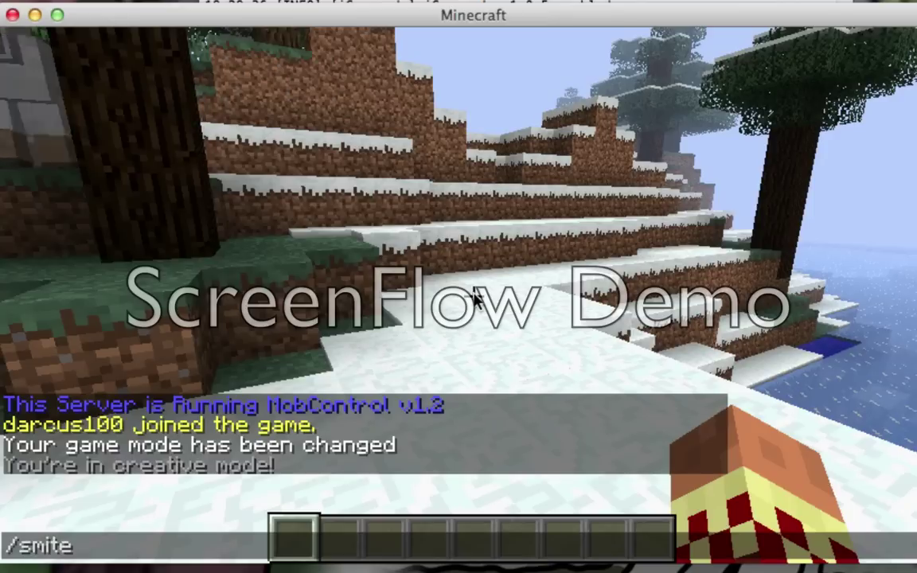
key("Return")
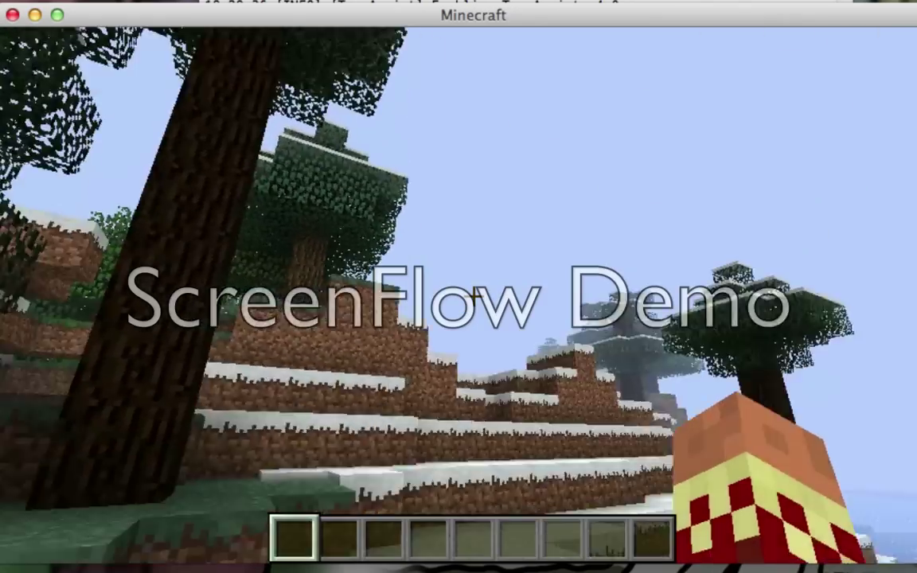
key("w")
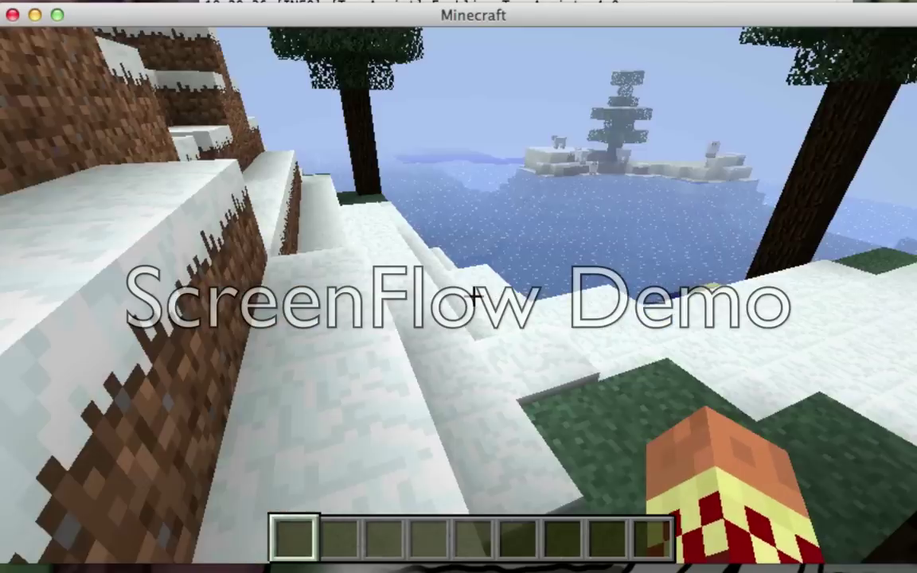
Pause the game, read through the jCommands command list in the text document, and return to the game.
key("Escape")
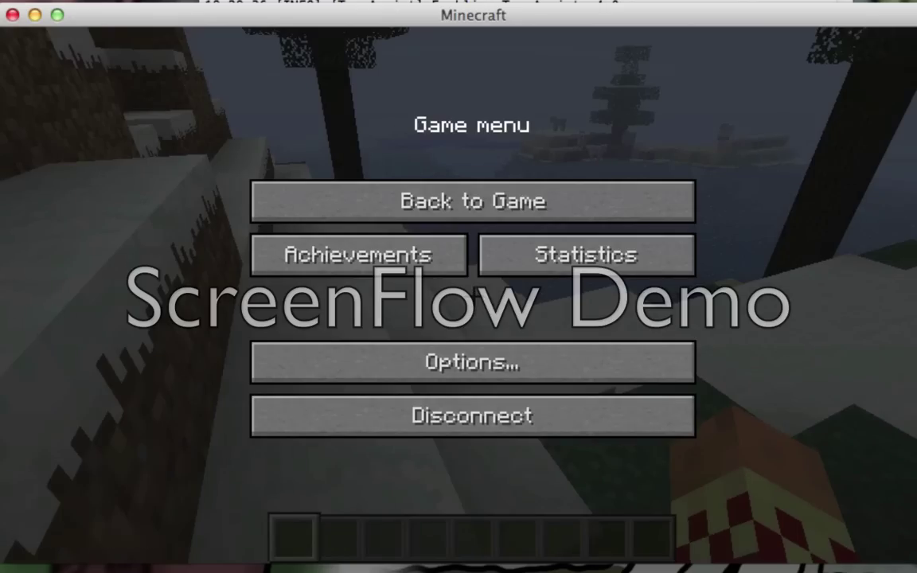
key("super+Tab")
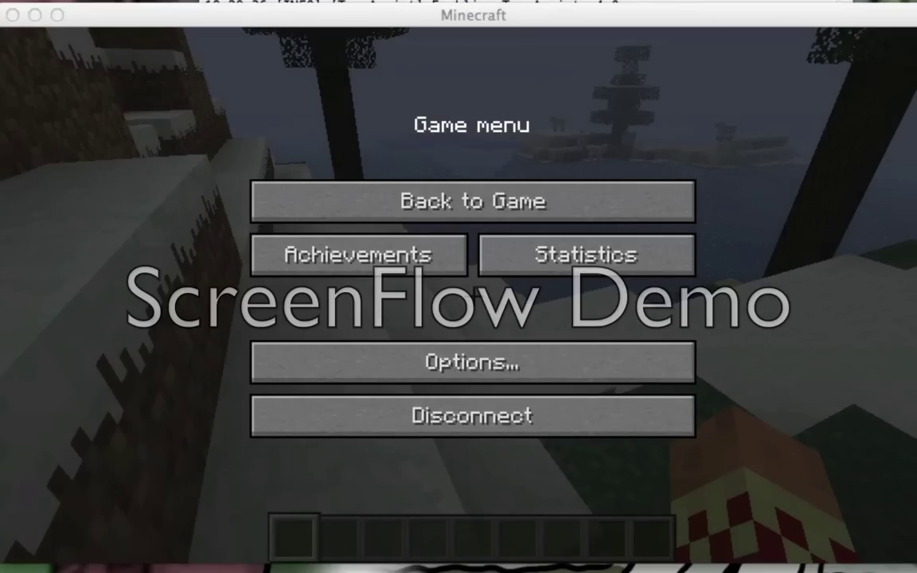
key("super+Tab")
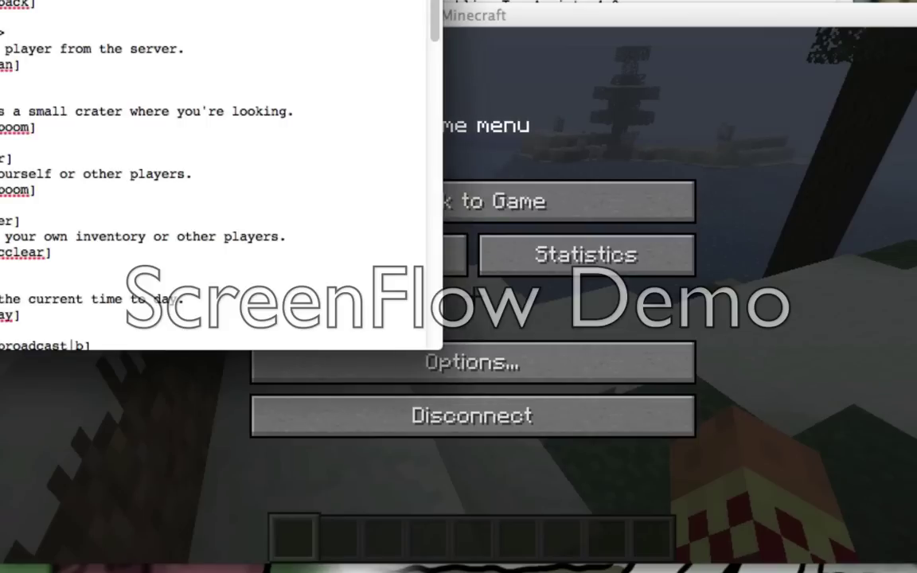
scroll(200, 175, "down", 5)
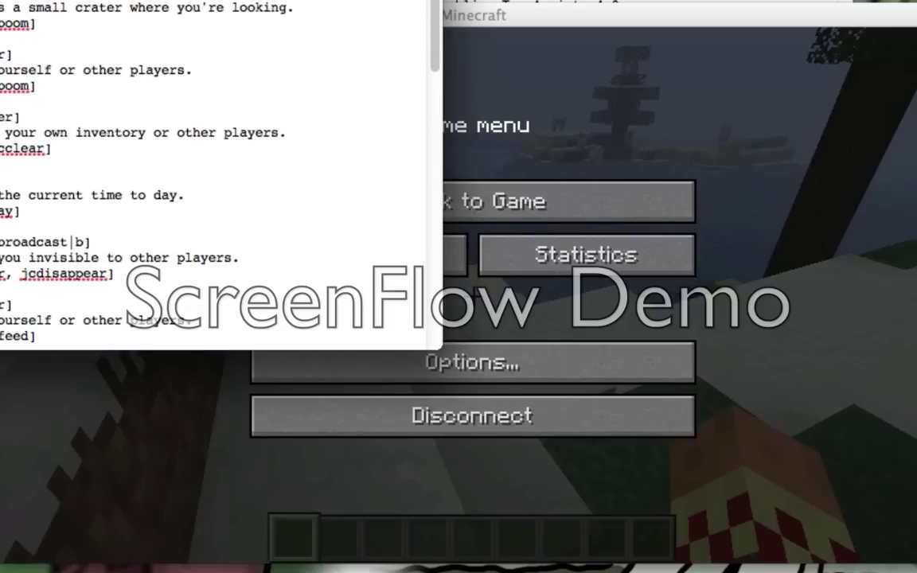
scroll(199, 175, "down", 3)
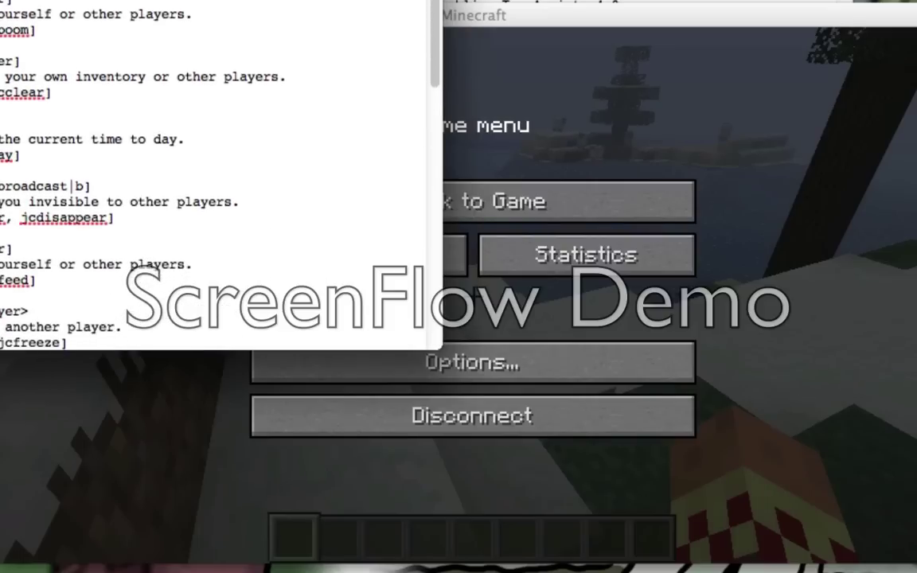
scroll(44, 198, "down", 2)
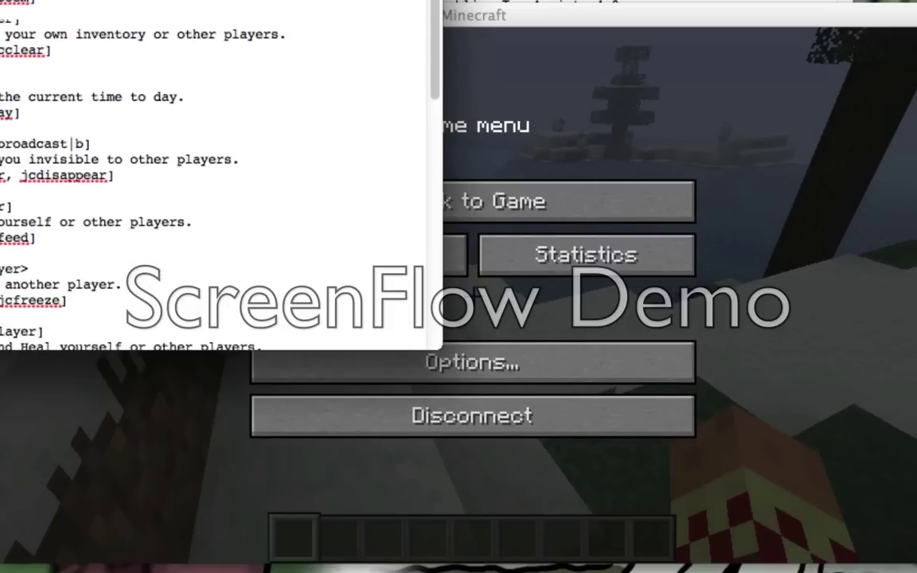
scroll(199, 175, "down", 8)
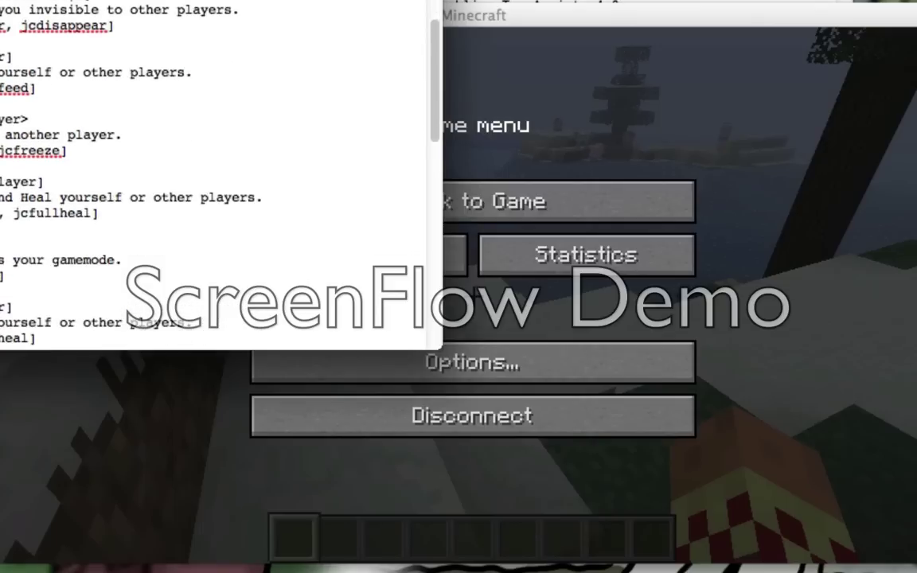
left_click(516, 200)
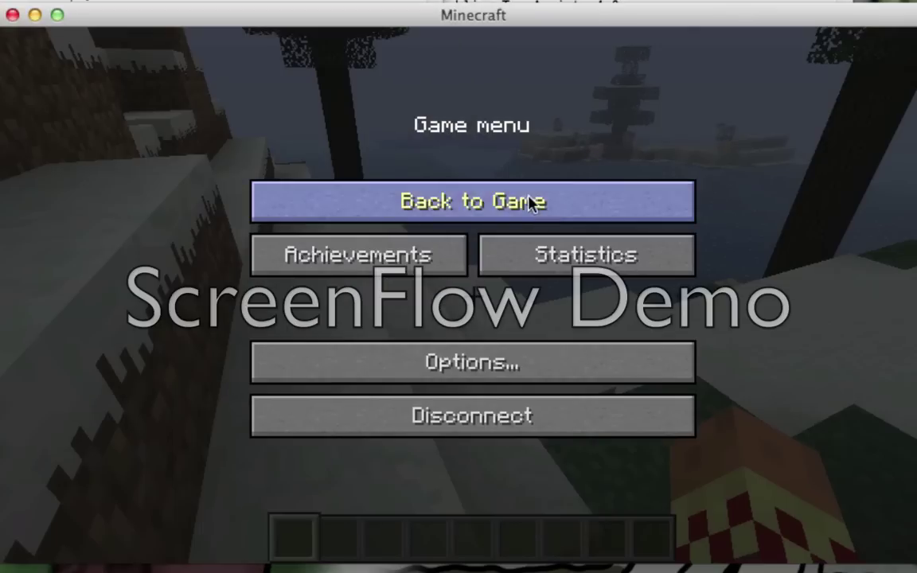
left_click(529, 201)
Fly high above the snowy trees and run the /gm chat command to switch to survival mode in mid-air.
key("w")
key("space")
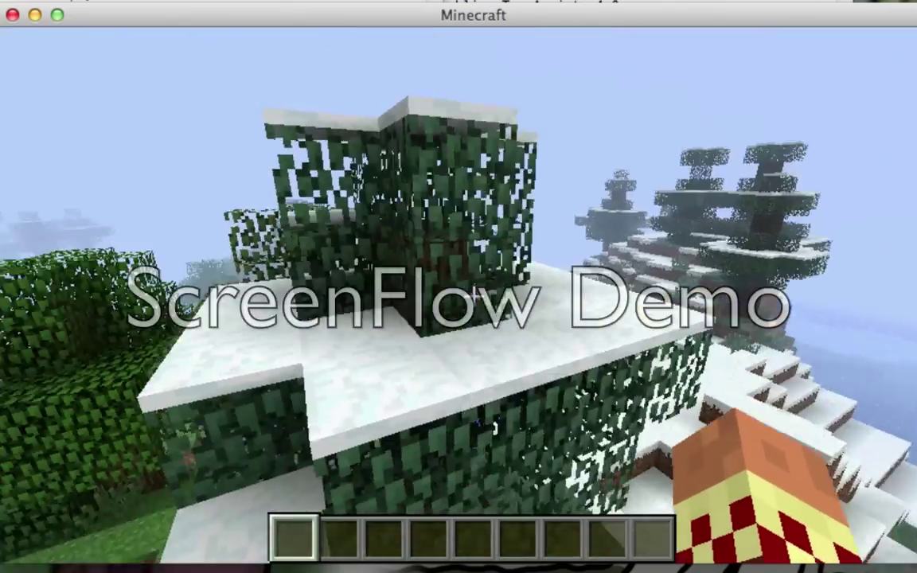
key("space")
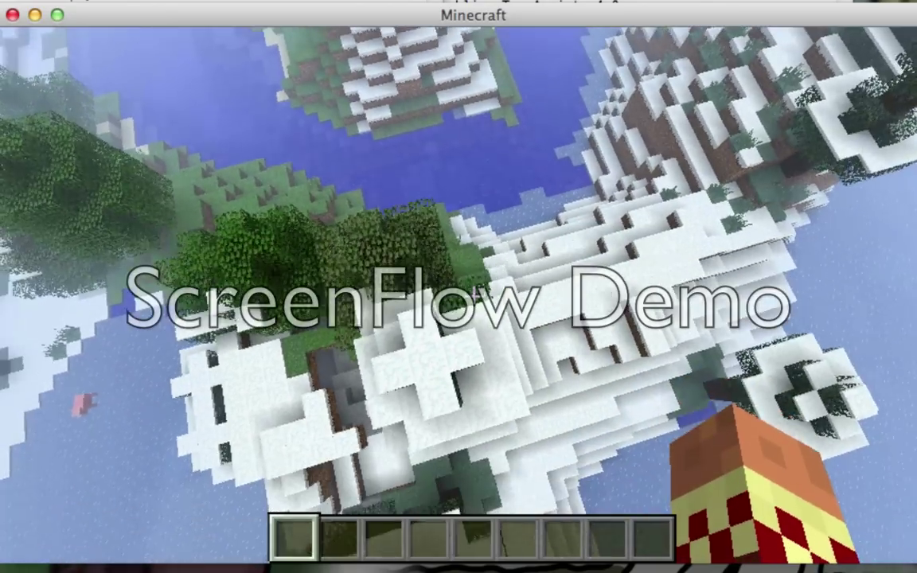
key("slash")
type("gm")
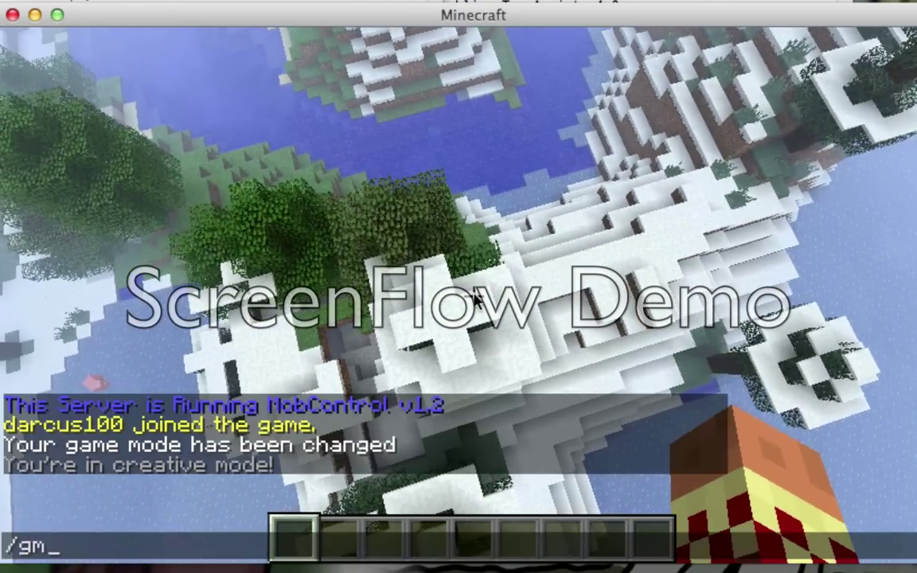
key("Return")
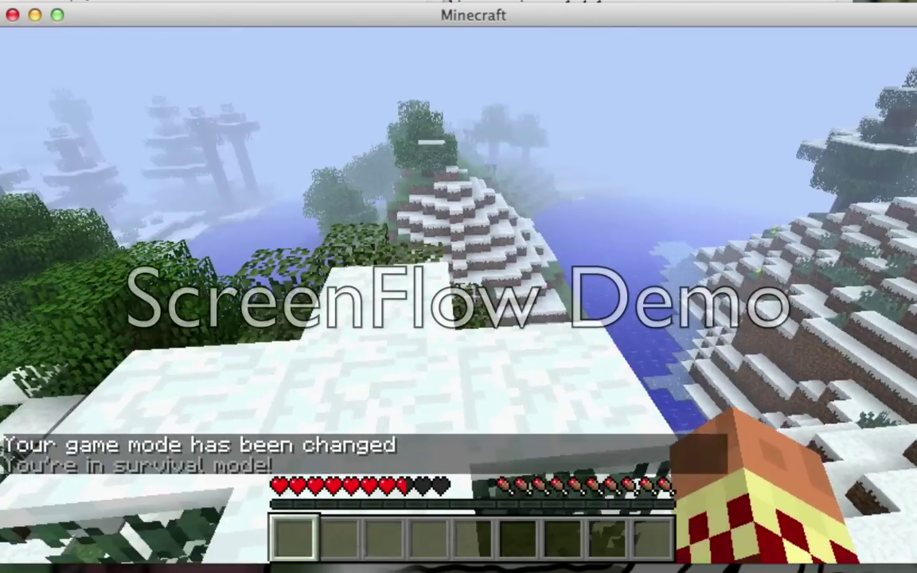
Run the /heal chat command to restore the player's health after the fall.
key("space")
key("slash")
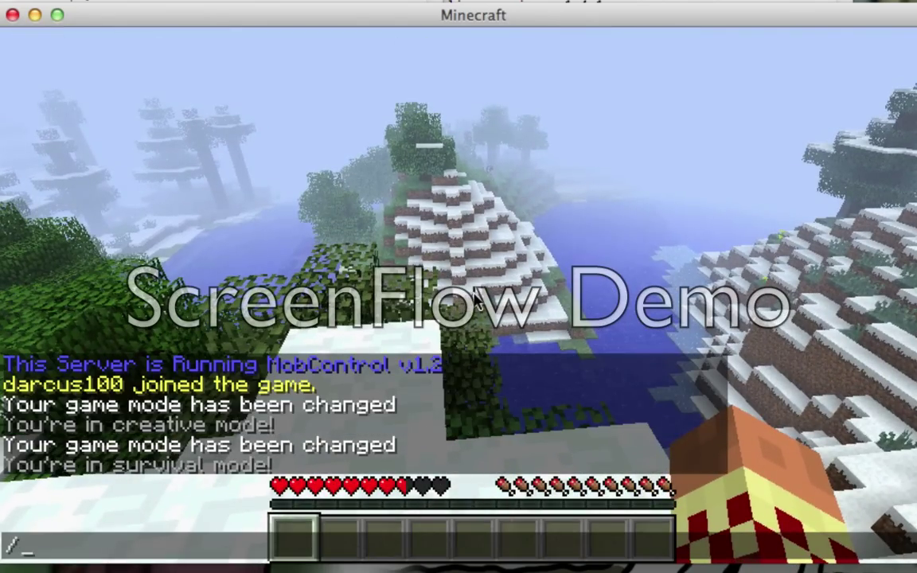
type("heal")
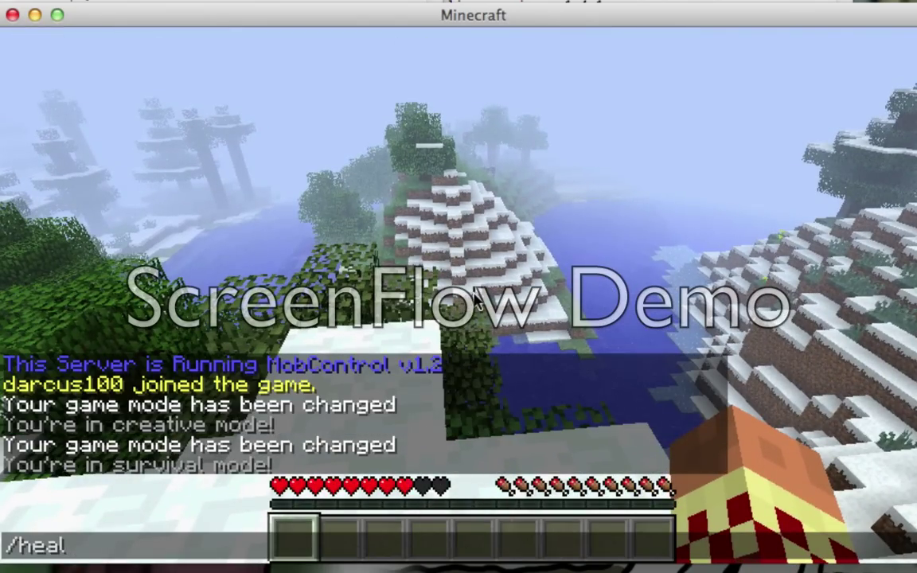
key("Return")
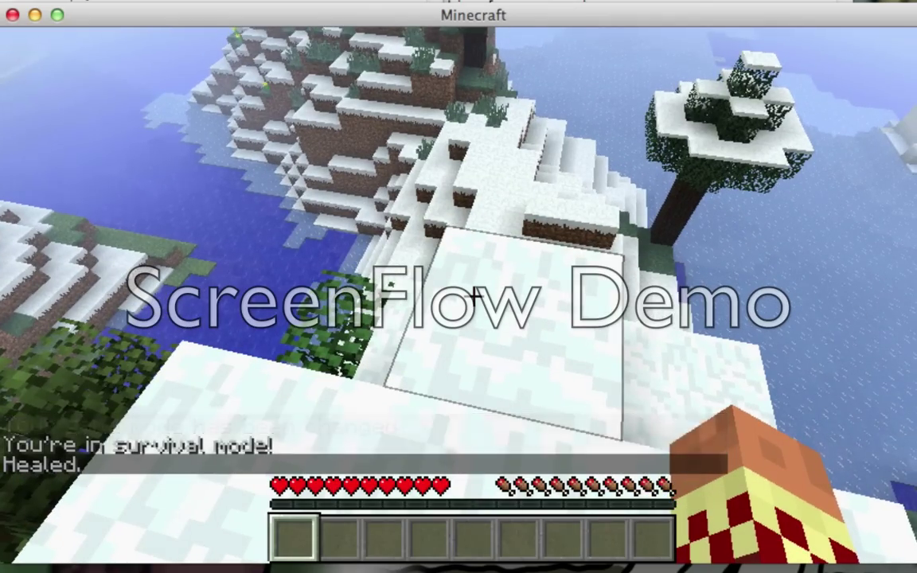
Drop off the snowy ledge to take fall damage and run the /heal chat command again.
key("s")
key("w")
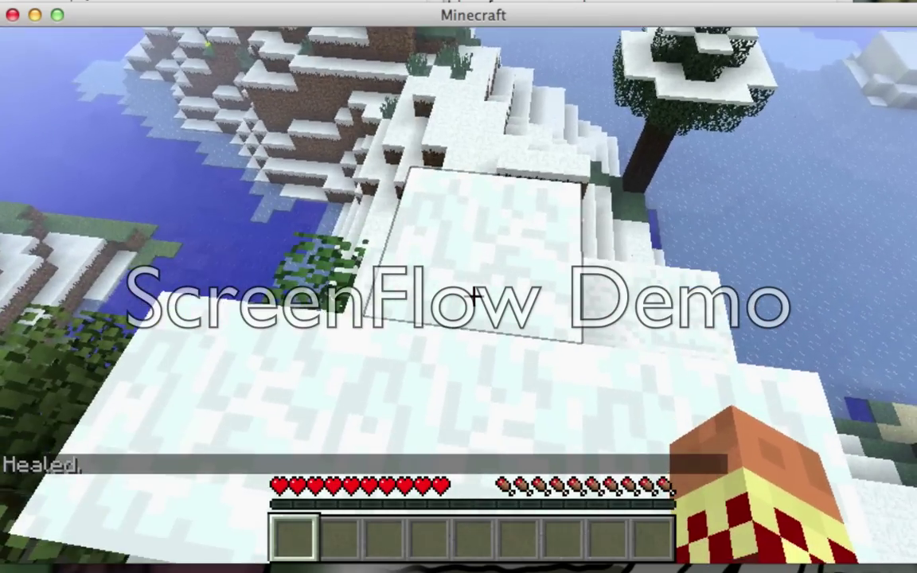
key("w")
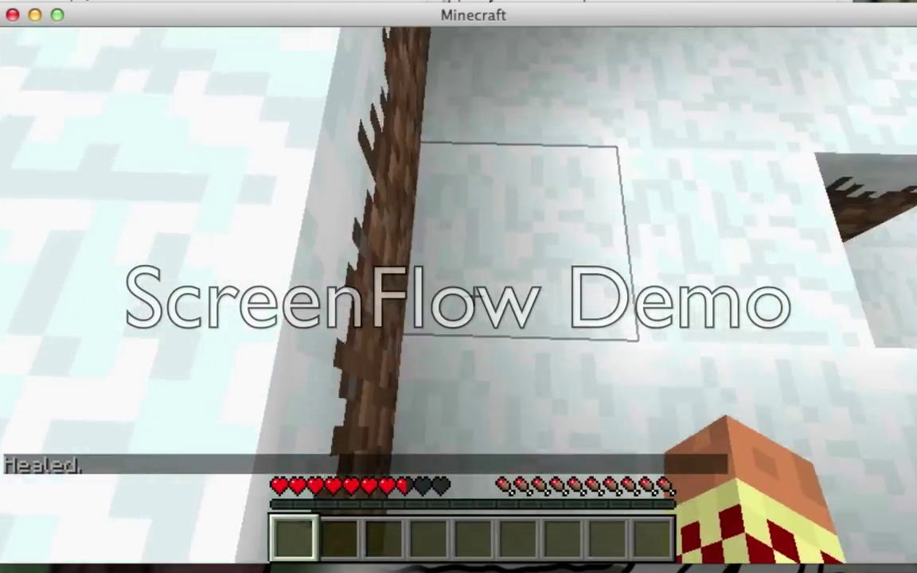
key("slash")
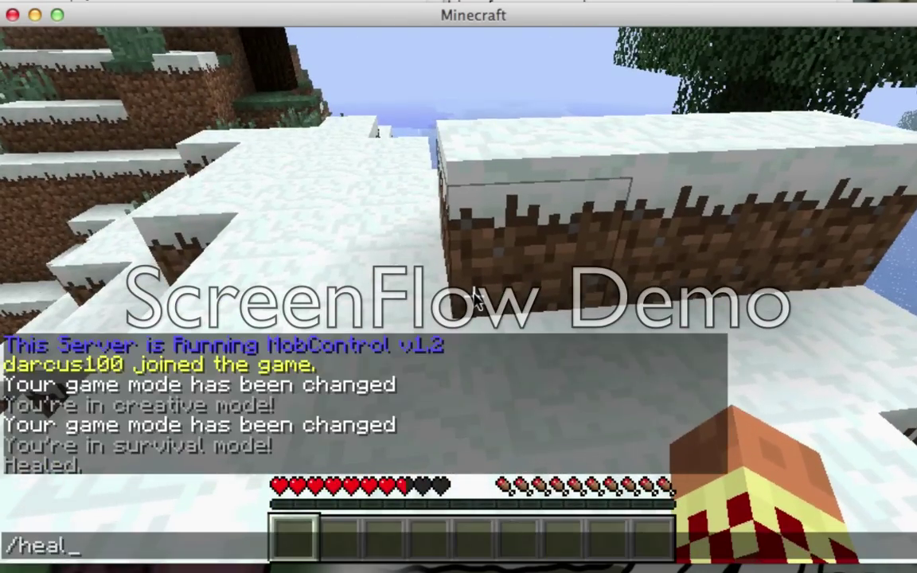
key("Return")
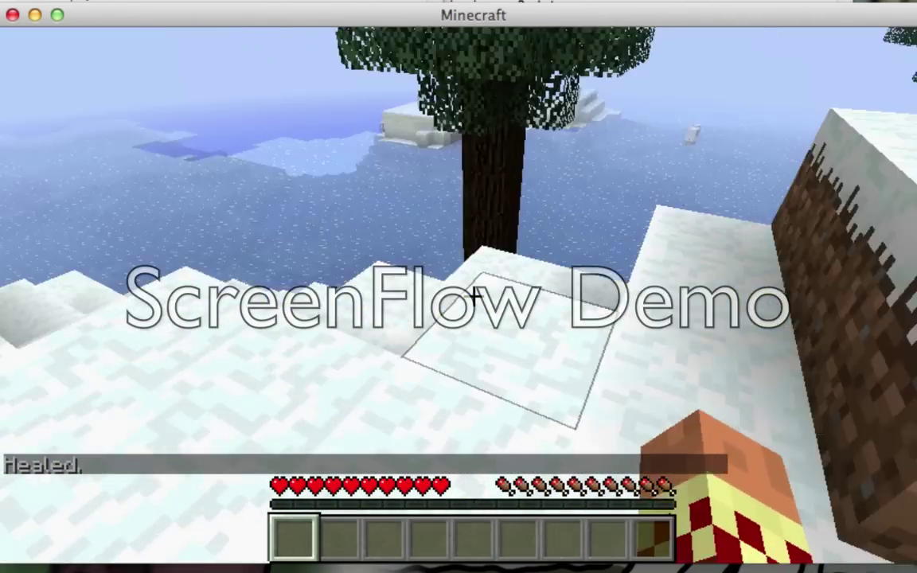
Check the survival inventory, close it, and run the /gm chat command to switch to creative mode.
key("e")
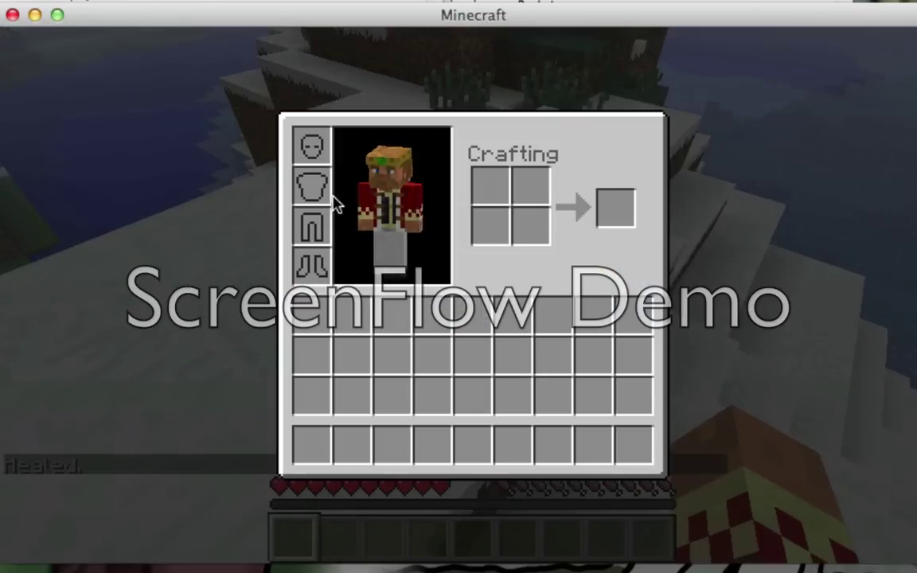
key("e")
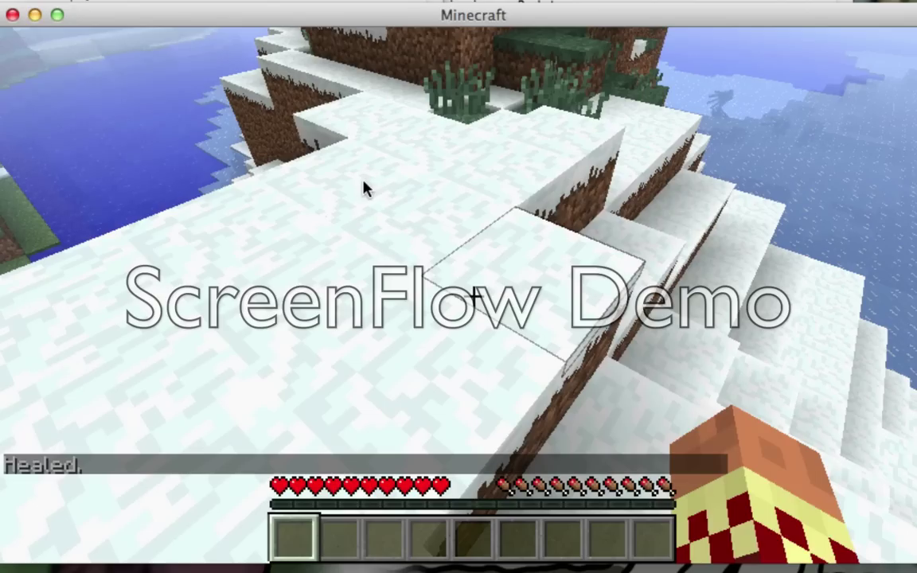
key("slash")
key("Return")
Take a diamond sword from the creative item selection into the first hotbar slot and close the inventory.
key("e")
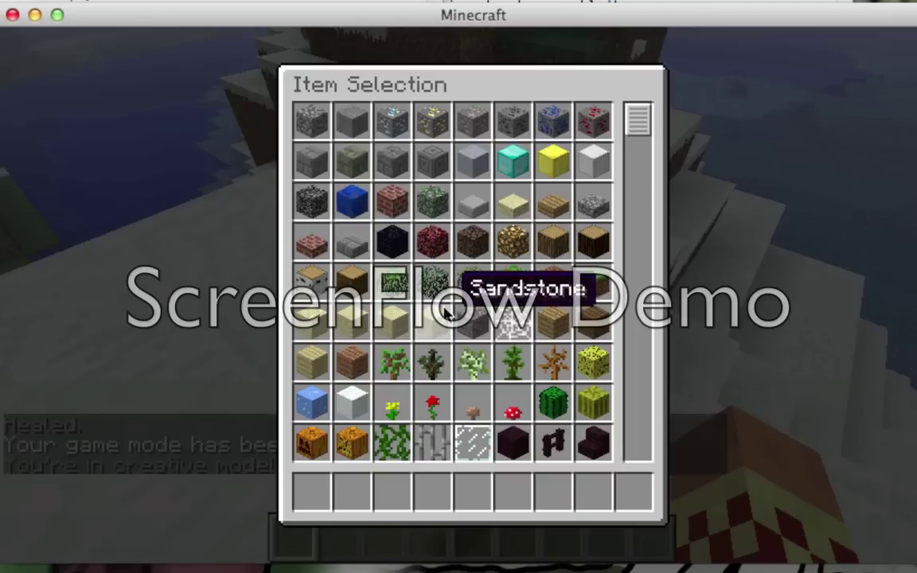
scroll(445, 313, "down", 10)
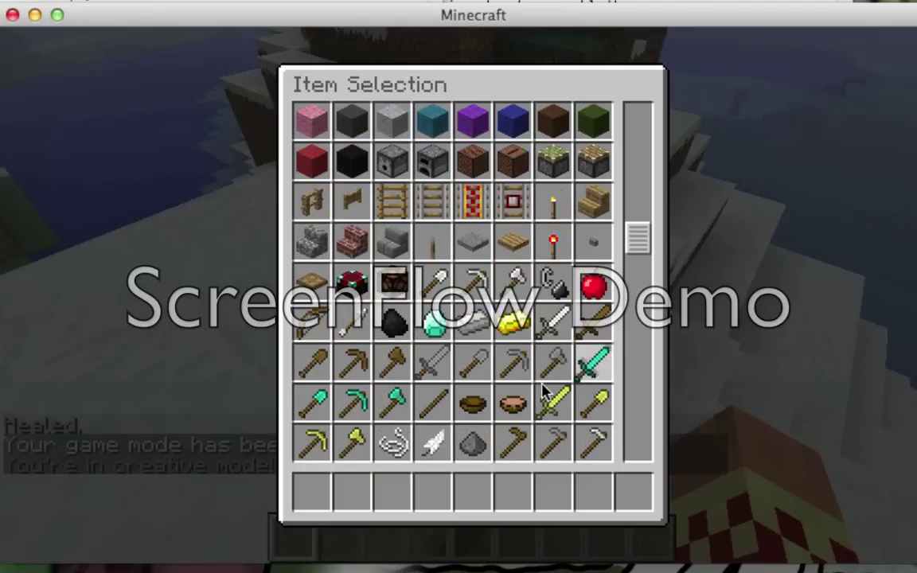
left_click(303, 491)
key("e")
Add a Spawn Zombie egg from the creative item selection to the hotbar beside the diamond sword.
key("slash")
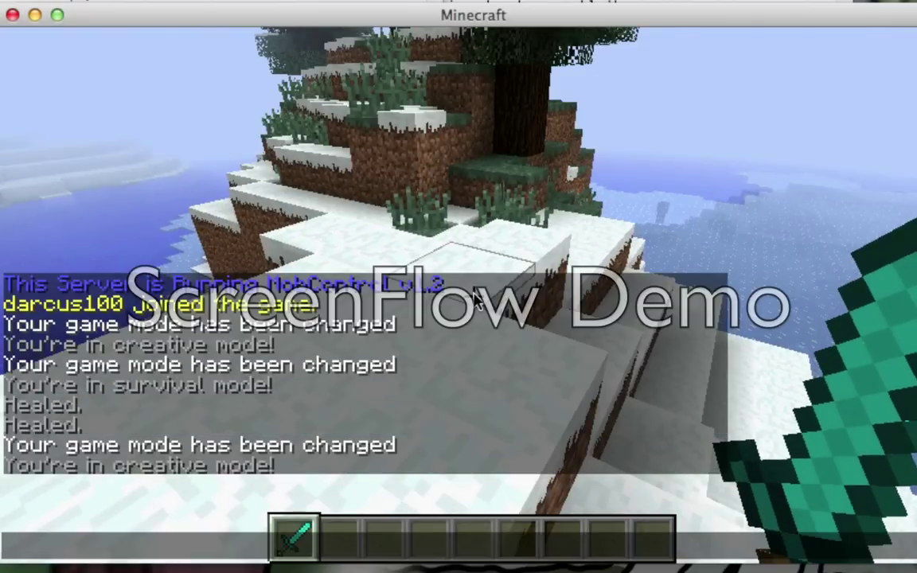
key("Escape")
key("e")
scroll(502, 334, "down", 8)
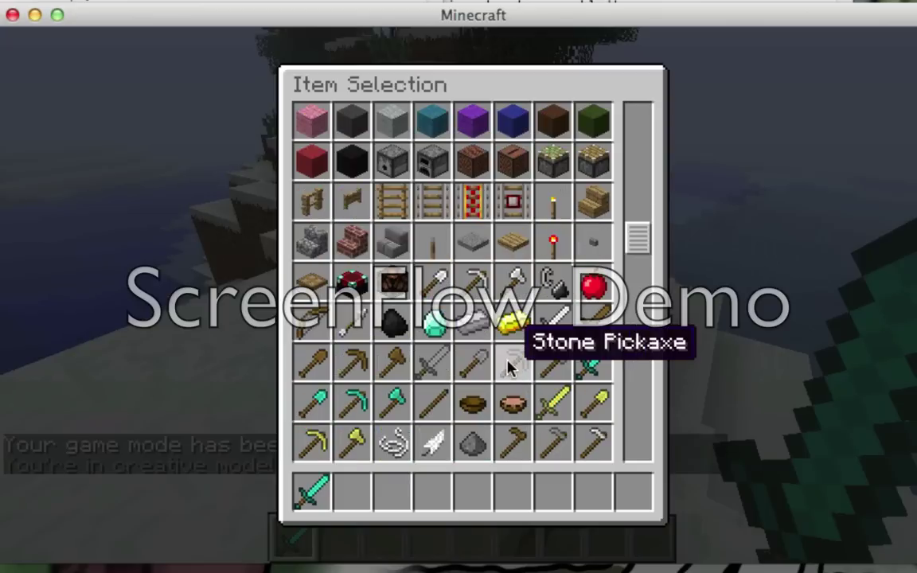
scroll(510, 367, "down", 10)
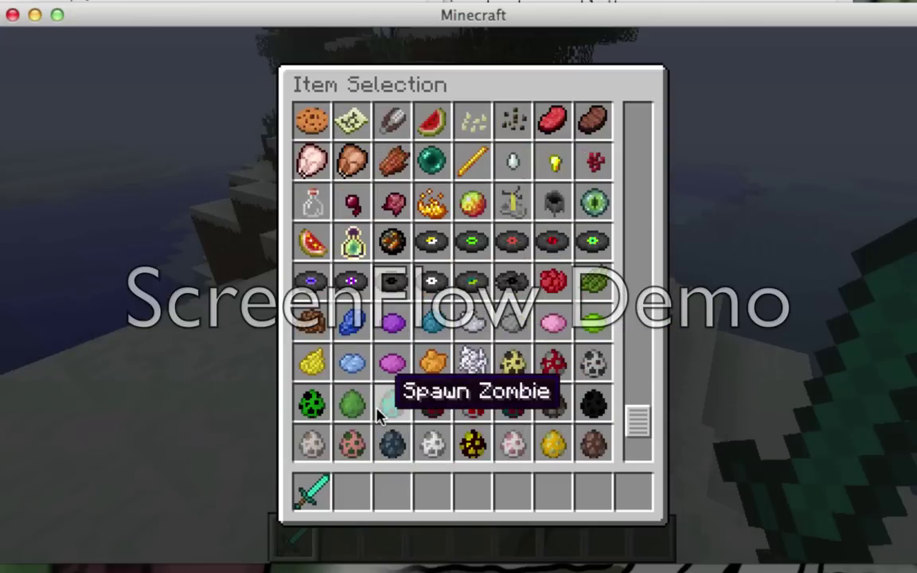
left_click(380, 408)
Run the /gm chat command to switch to survival mode and spawn a zombie on the snow with the egg.
type("et/gm")
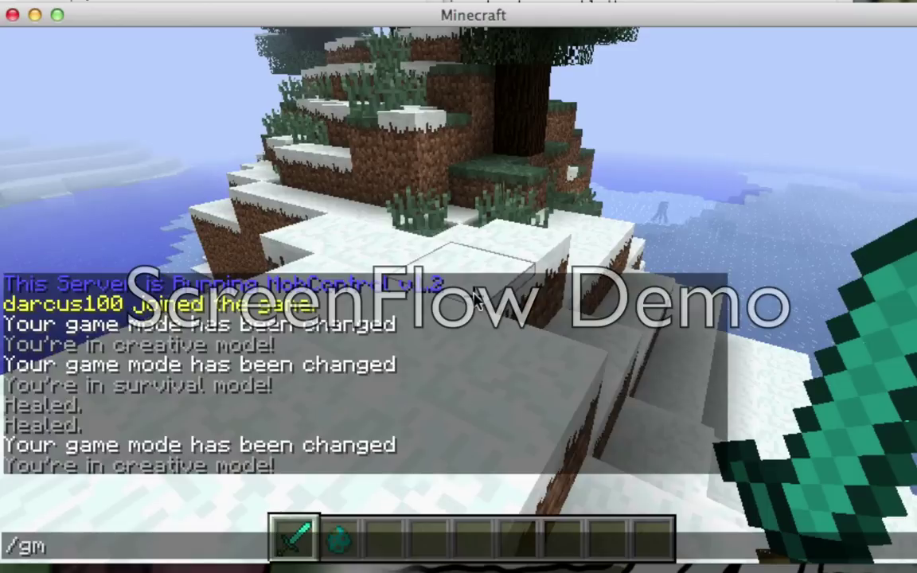
key("Return")
key("3")
key("2")
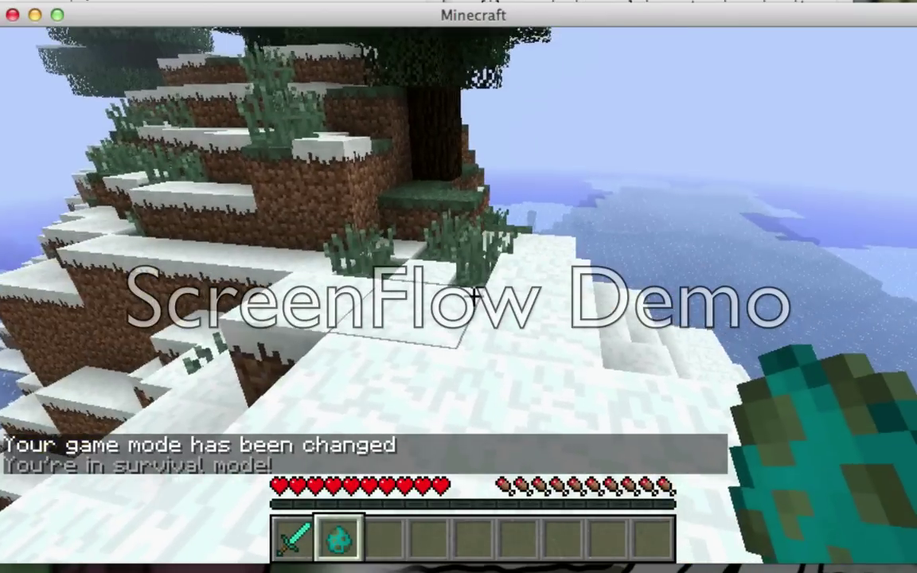
right_click(473, 296)
Fight the zombie with the diamond sword and run the /heal chat command to restore the lost health.
key("1")
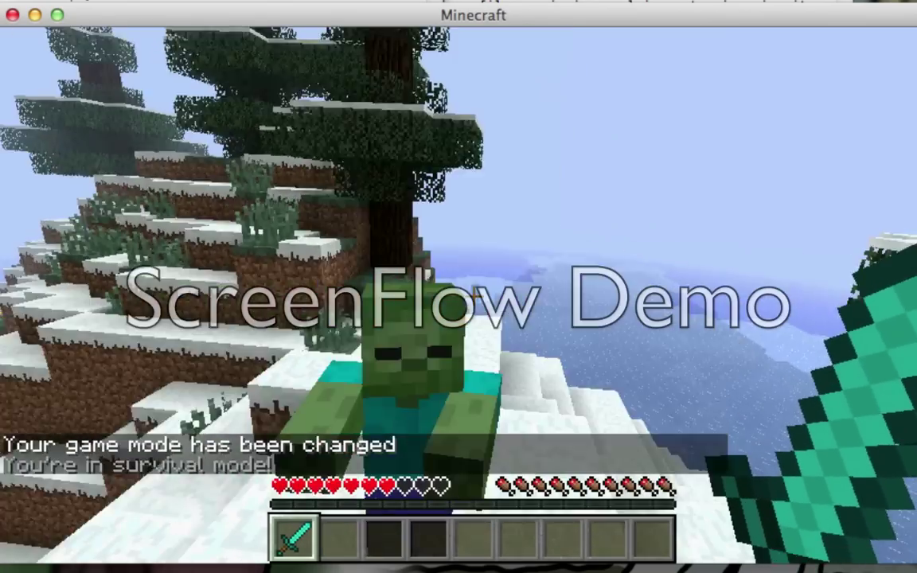
left_click(473, 296)
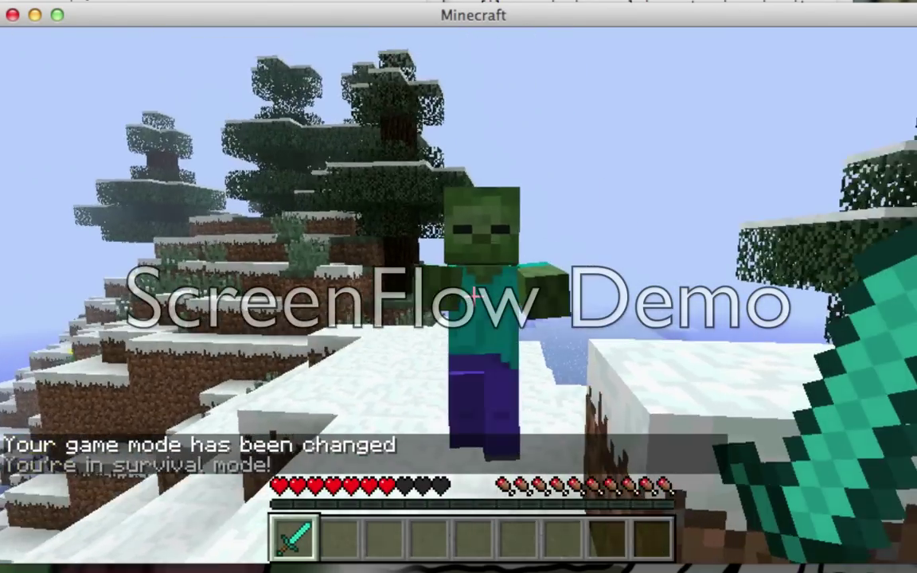
key("slash")
type("hea")
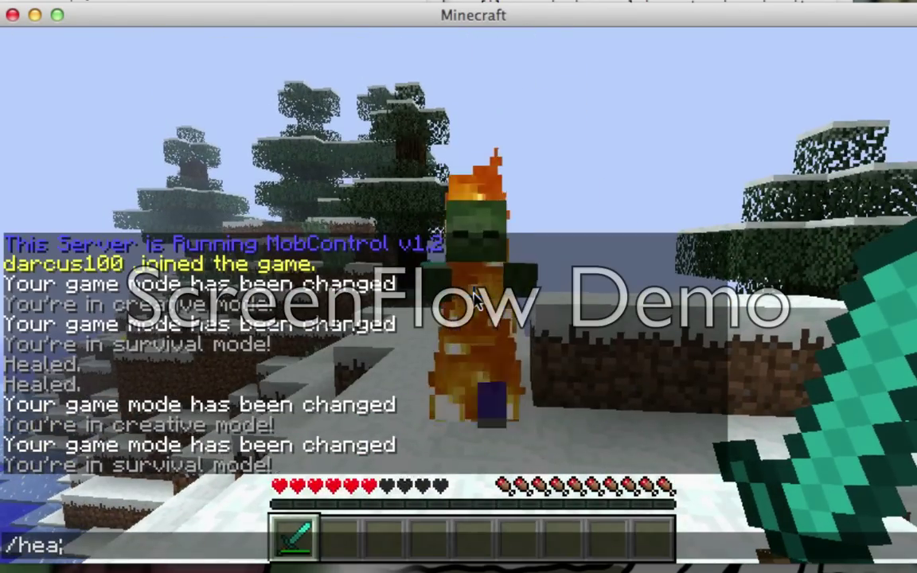
type("l")
key("Return")
left_click(474, 296)
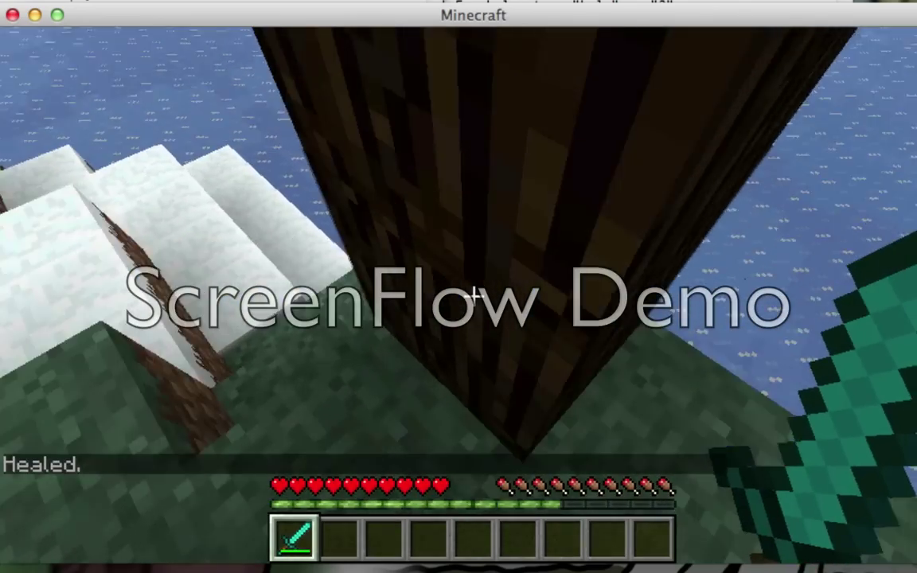
Chop two wood blocks from the tree trunk with the diamond sword and walk back up the snowy slope.
left_click(473, 296)
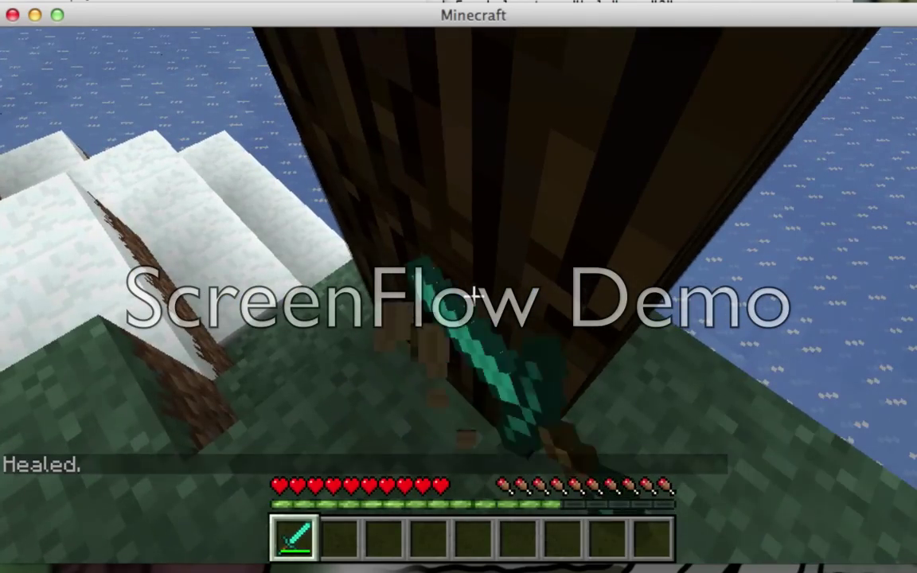
left_click(473, 296)
left_click(474, 296)
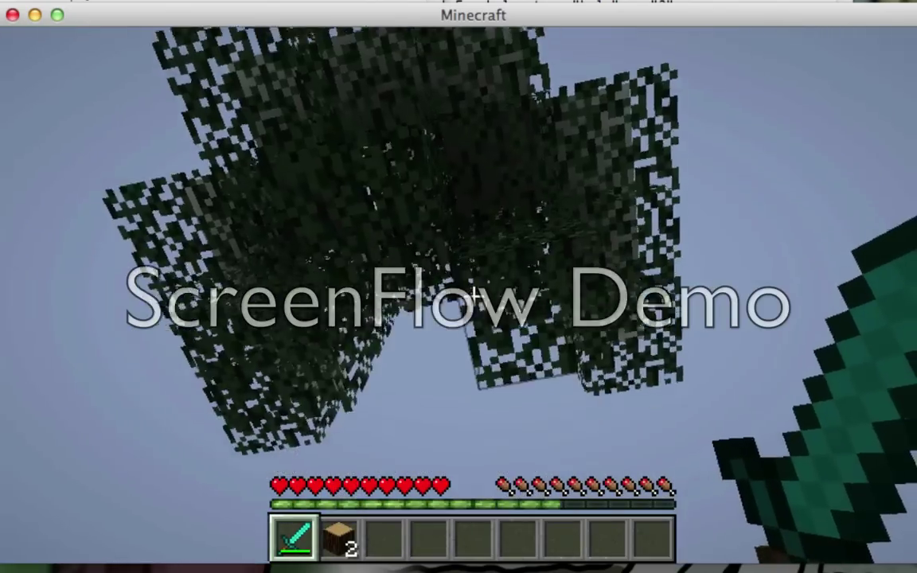
left_click(474, 296)
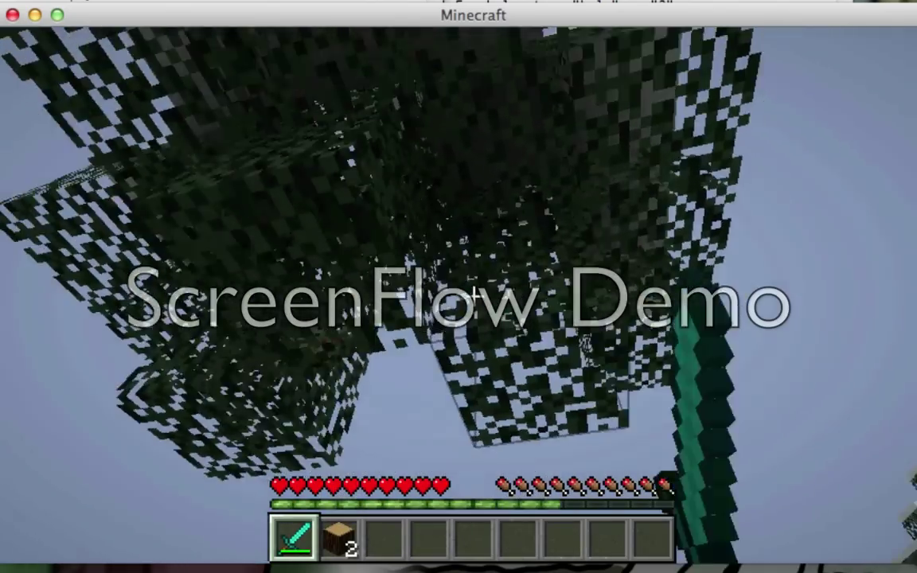
left_click(473, 296)
left_click(474, 296)
key("w")
key("w")
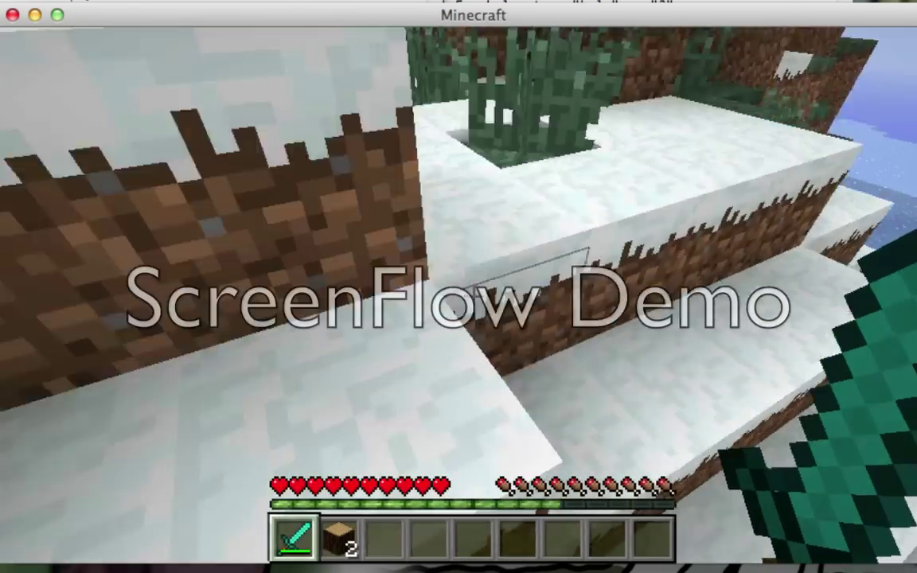
key("space")
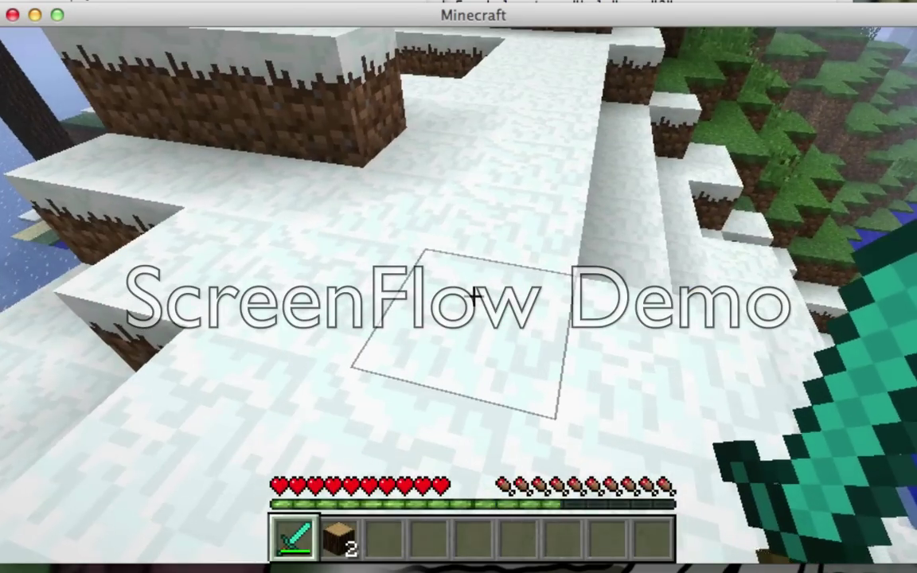
Pause to consult the jCommands command list, return to the game, and run the /spawn chat command.
key("Escape")
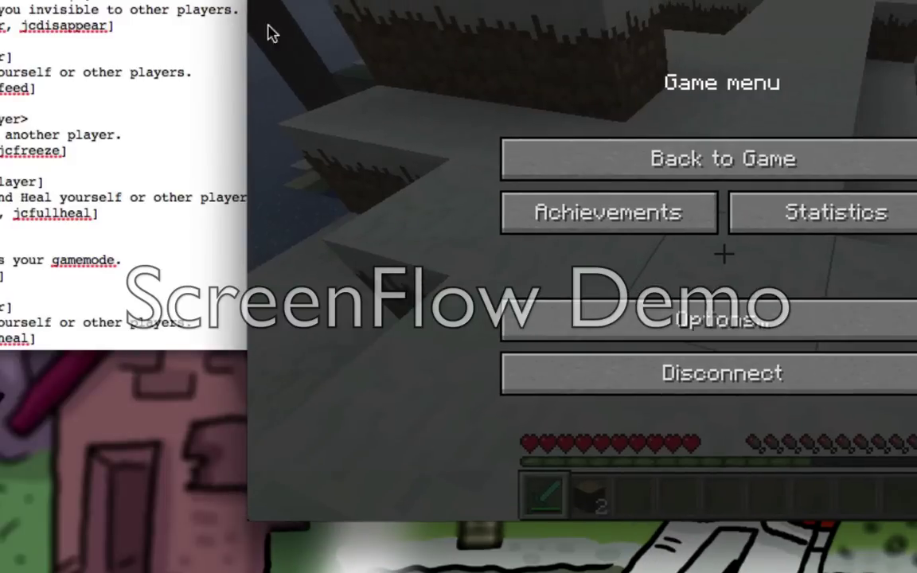
scroll(110, 276, "down", 2)
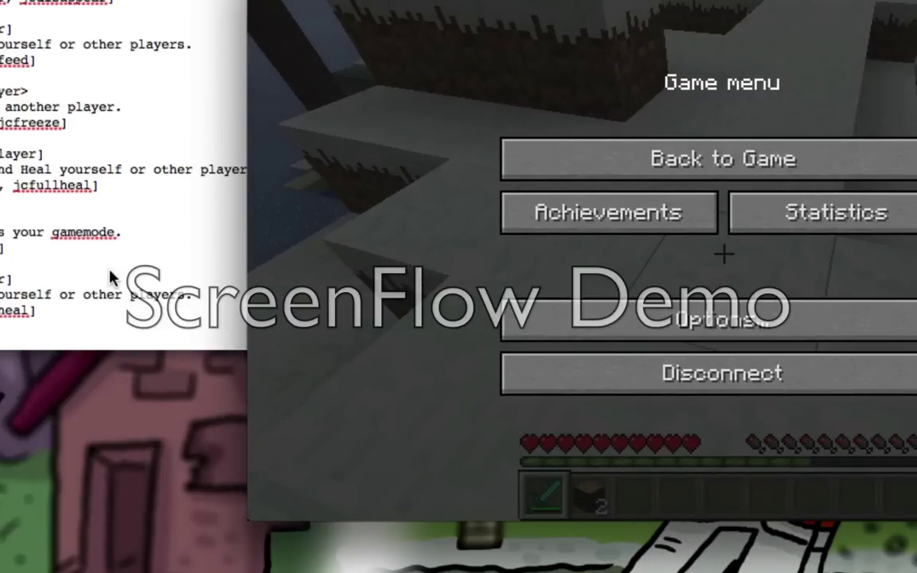
scroll(114, 273, "down", 5)
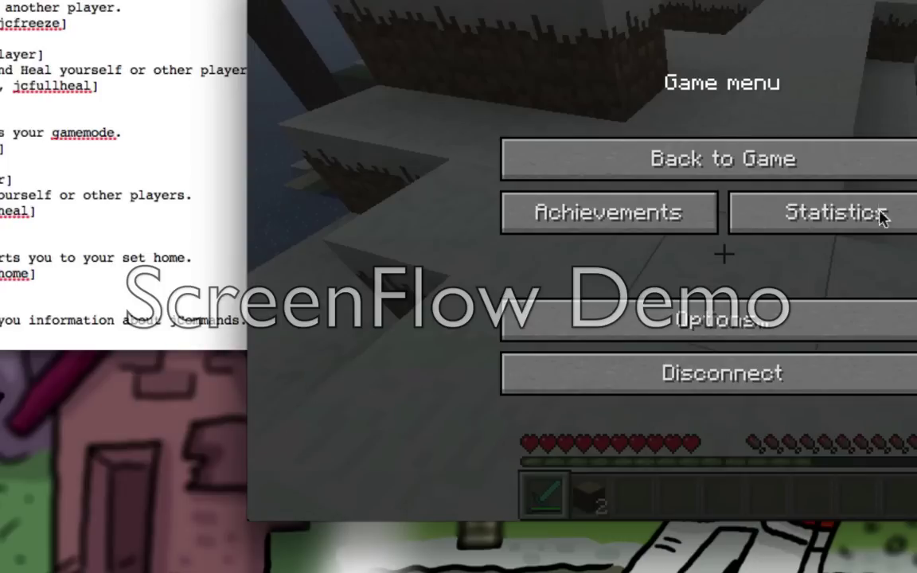
scroll(107, 263, "down", 10)
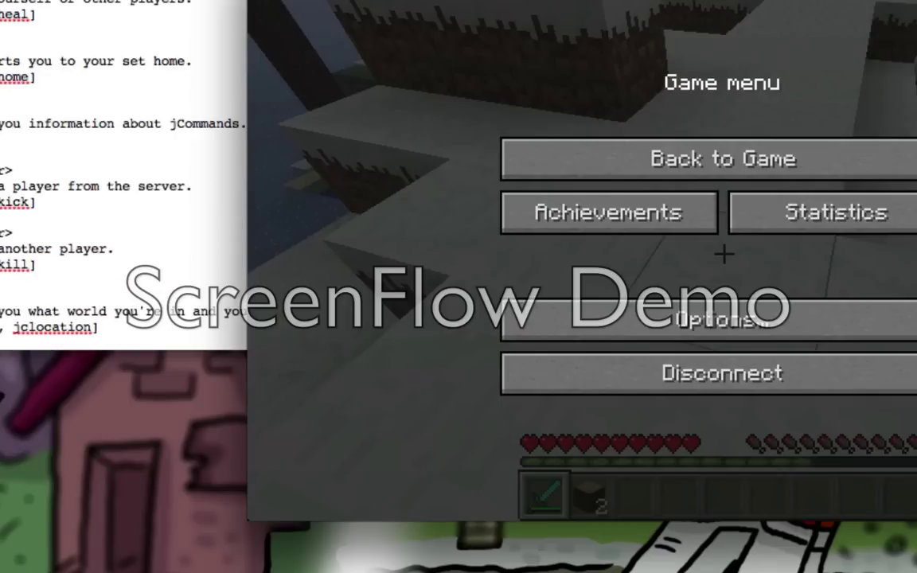
scroll(30, 179, "down", 2)
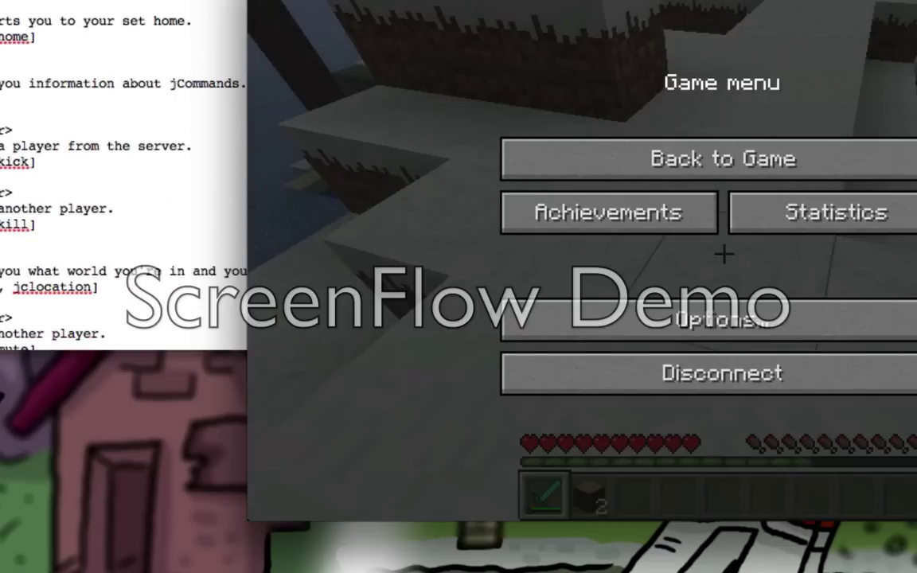
left_click(590, 183)
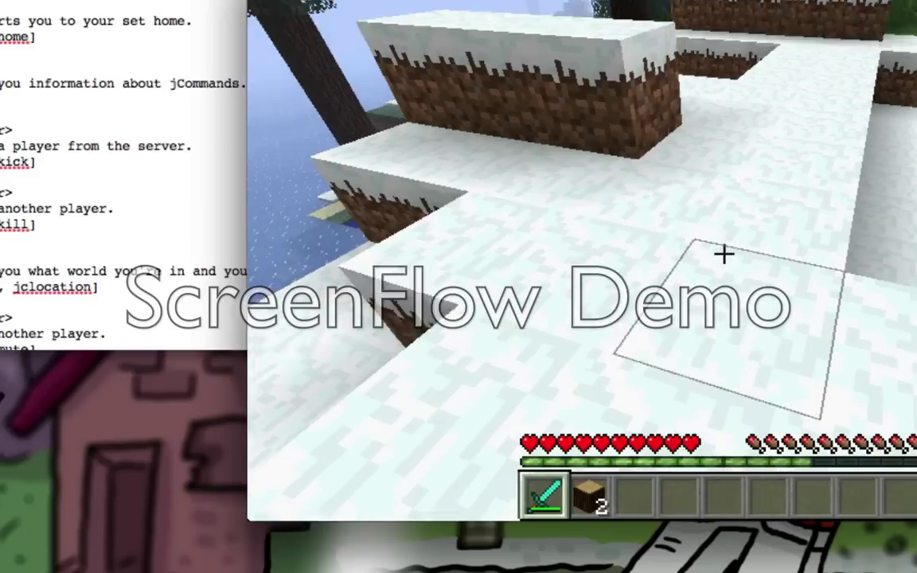
key("slash")
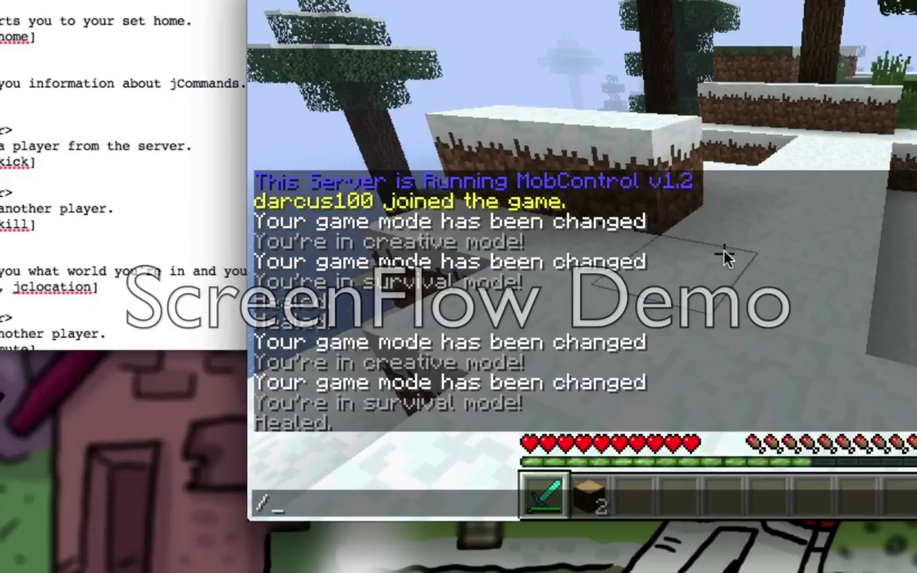
key("Escape")
key("slash")
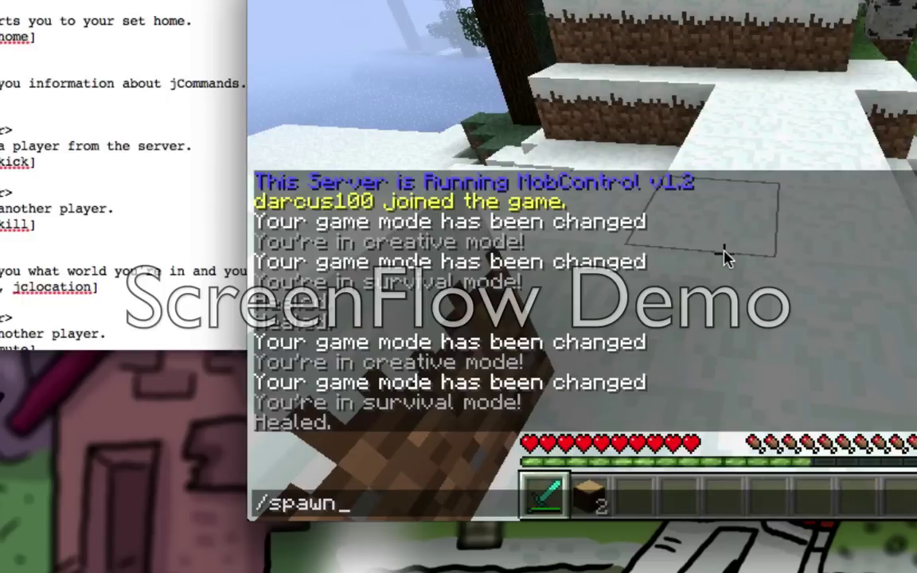
key("Return")
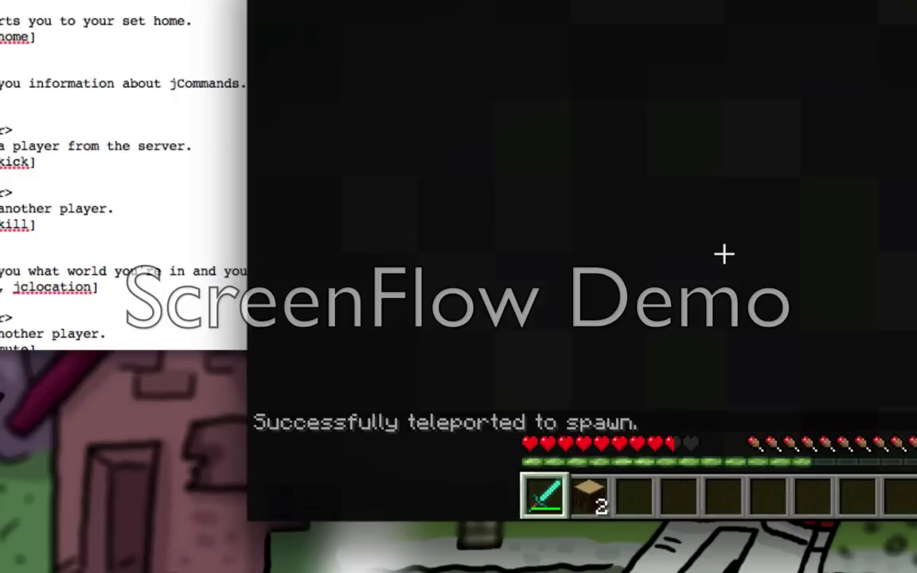
Dig out of the dirt at the spawn point, climb onto the snow, and run the /heal chat command.
left_click(724, 254)
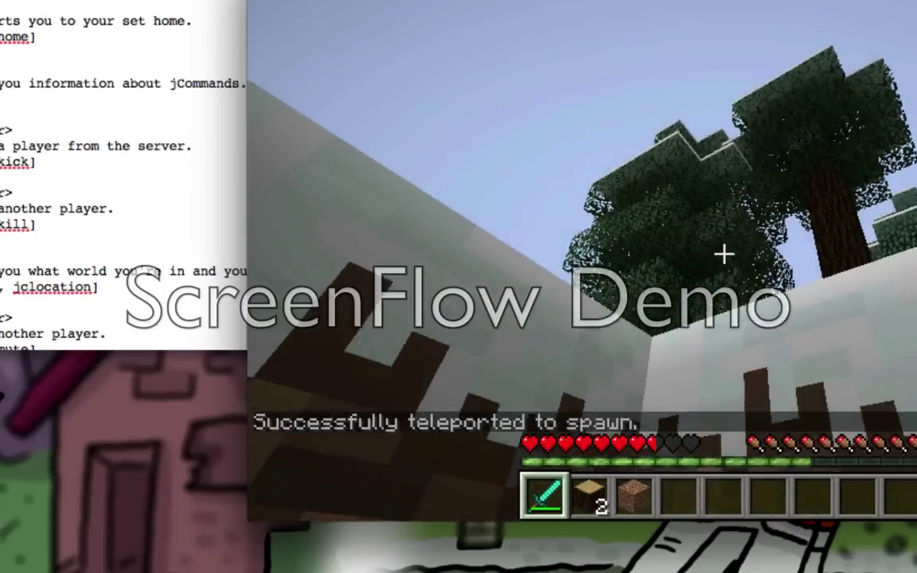
key("space")
left_click(723, 254)
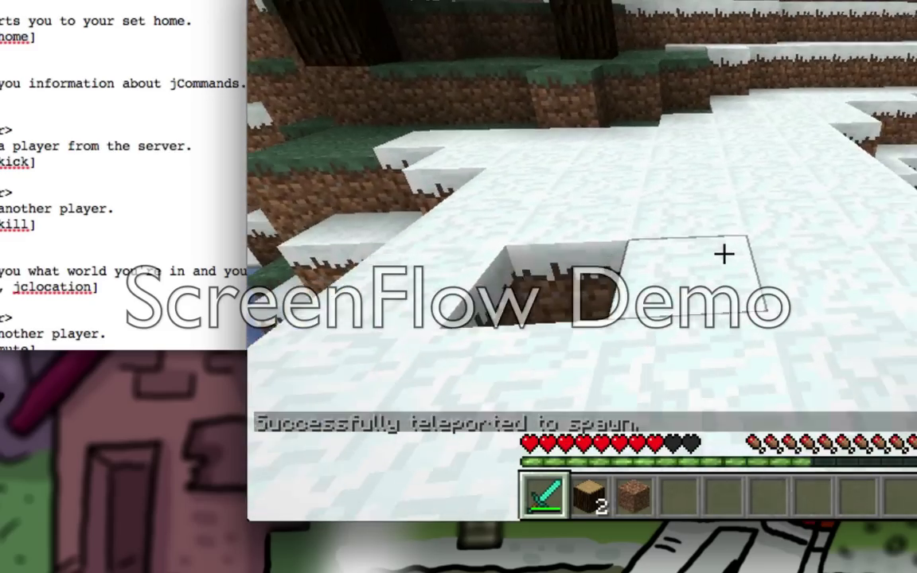
key("slash")
type("heal")
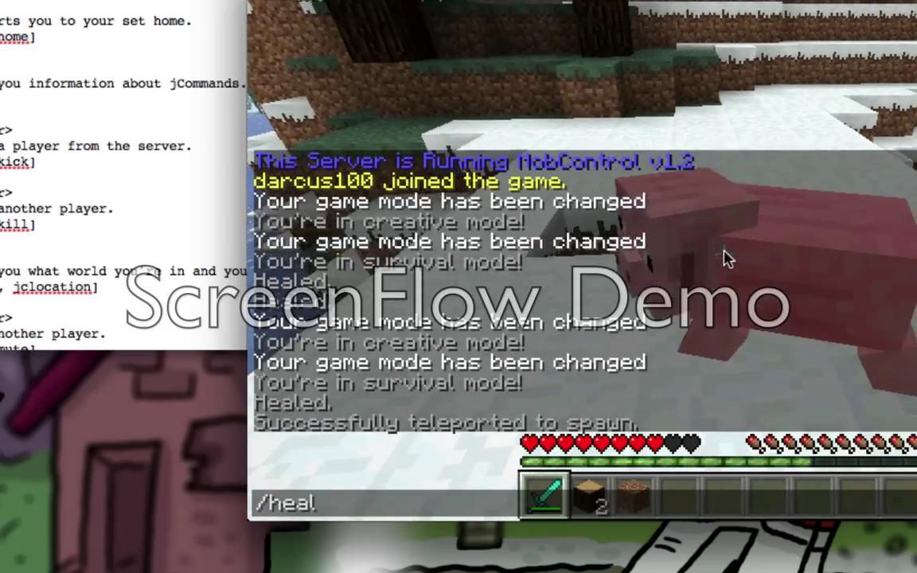
key("Return")
Chase the pig and strike it with the diamond sword over the snowy edge, backing away from the drop.
left_click(723, 253)
key("w")
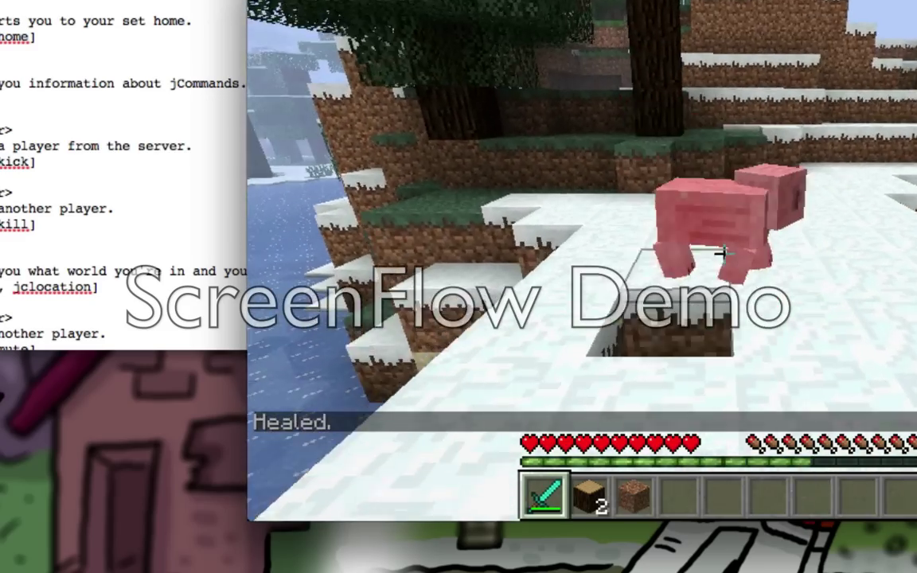
left_click(723, 253)
left_click(724, 253)
left_click(724, 253)
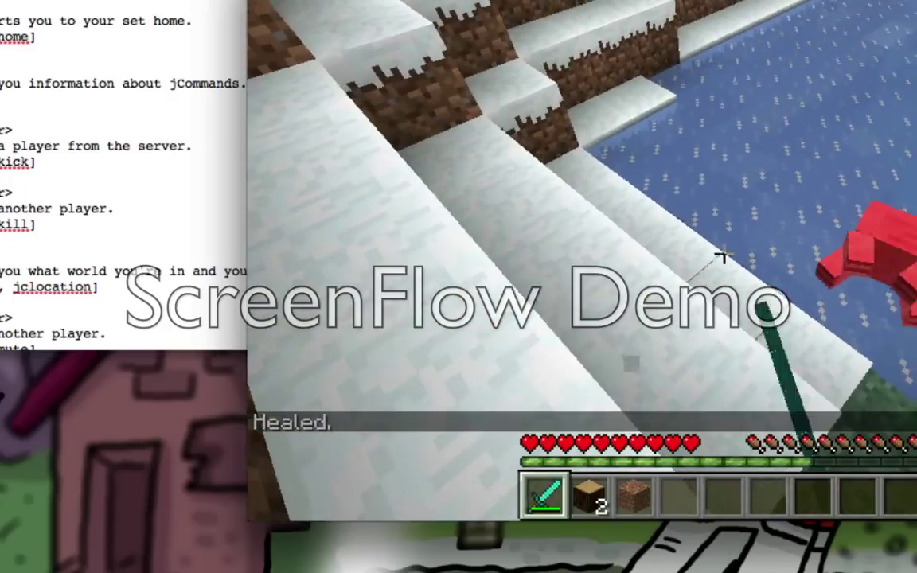
key("s")
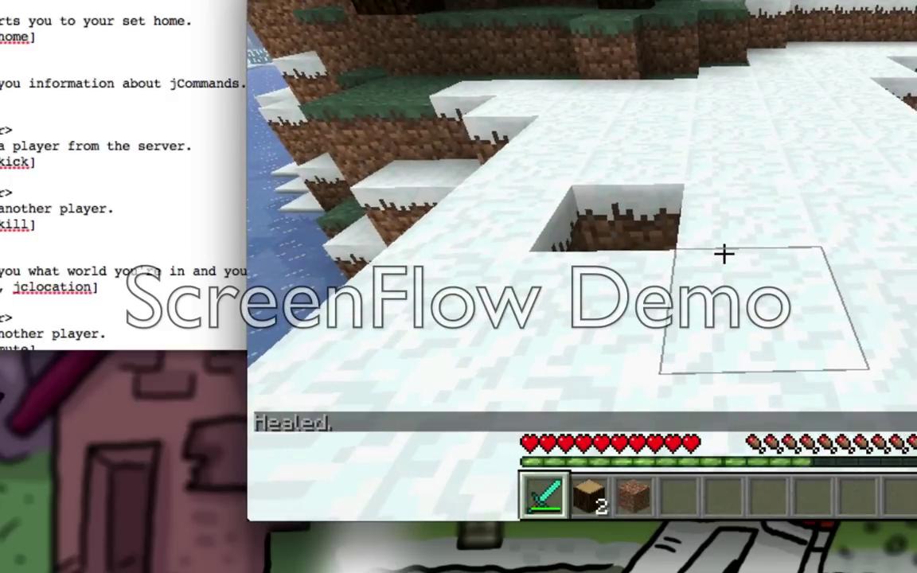
Pause to read further down the jCommands list, return to the game, and run the /sethome chat command.
key("Escape")
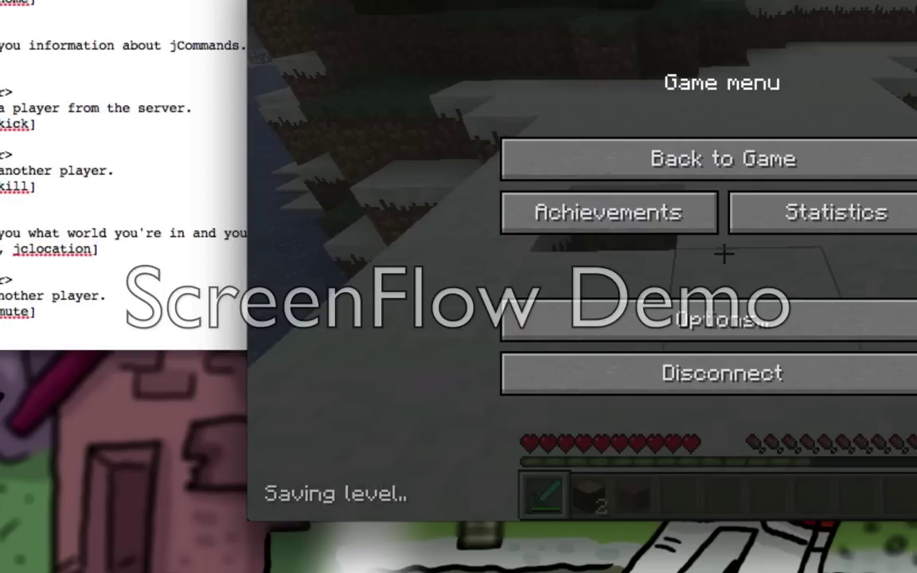
scroll(123, 176, "down", 3)
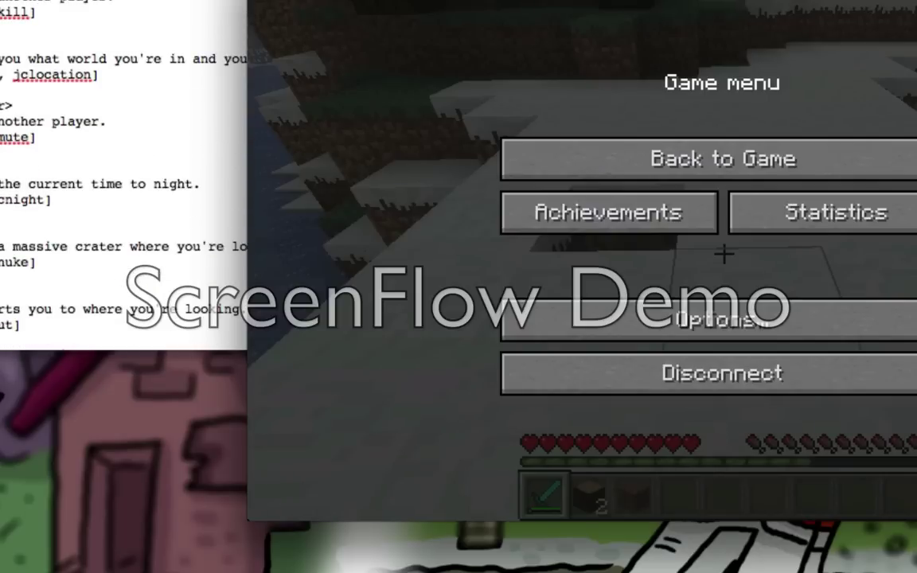
scroll(123, 175, "down", 3)
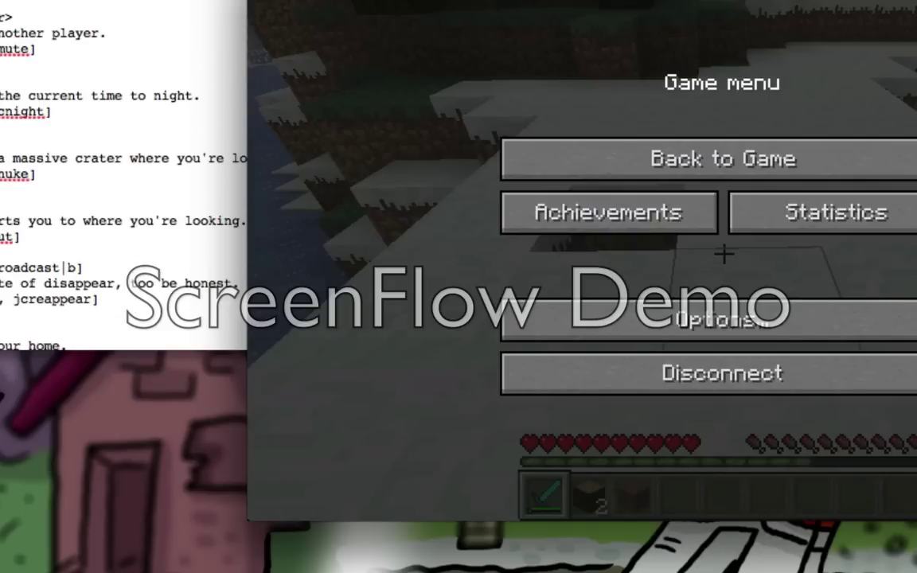
scroll(123, 175, "down", 3)
left_click(641, 163)
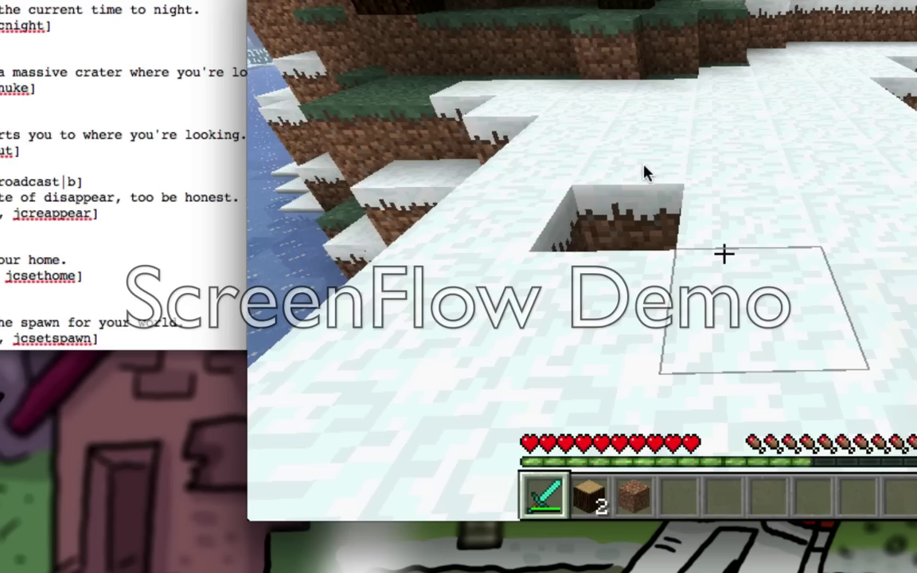
key("slash")
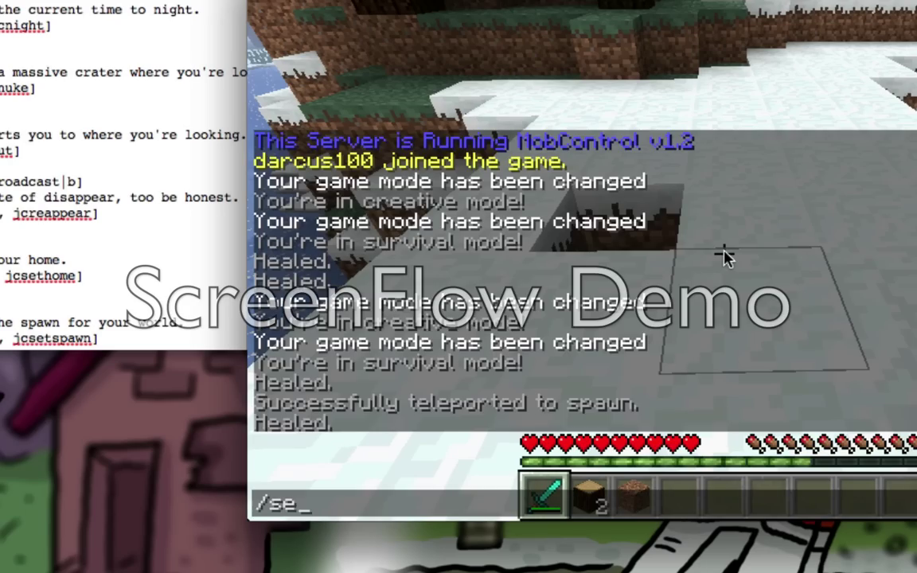
type("sethome")
key("Return")
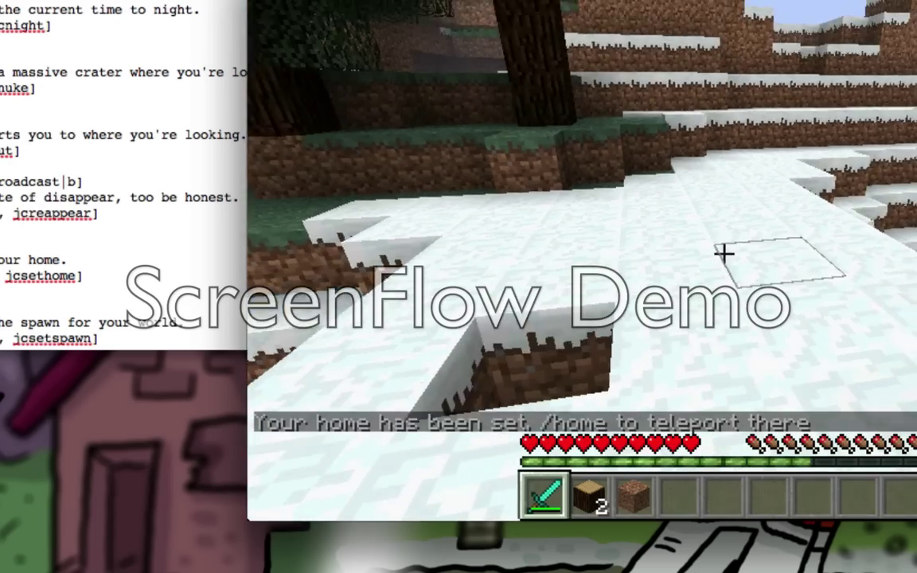
Move off the snow into the water and set a new home there with the /sethome chat command.
key("w")
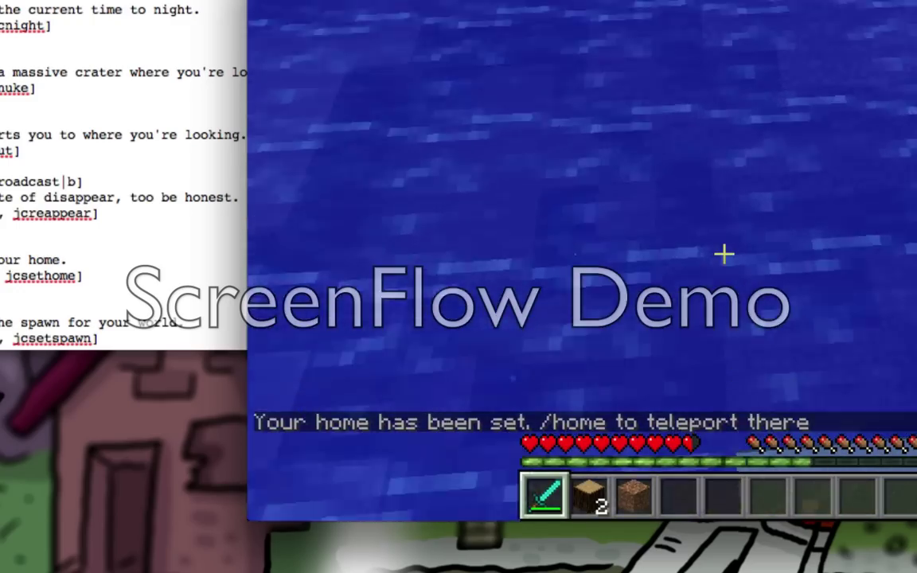
type("/set")
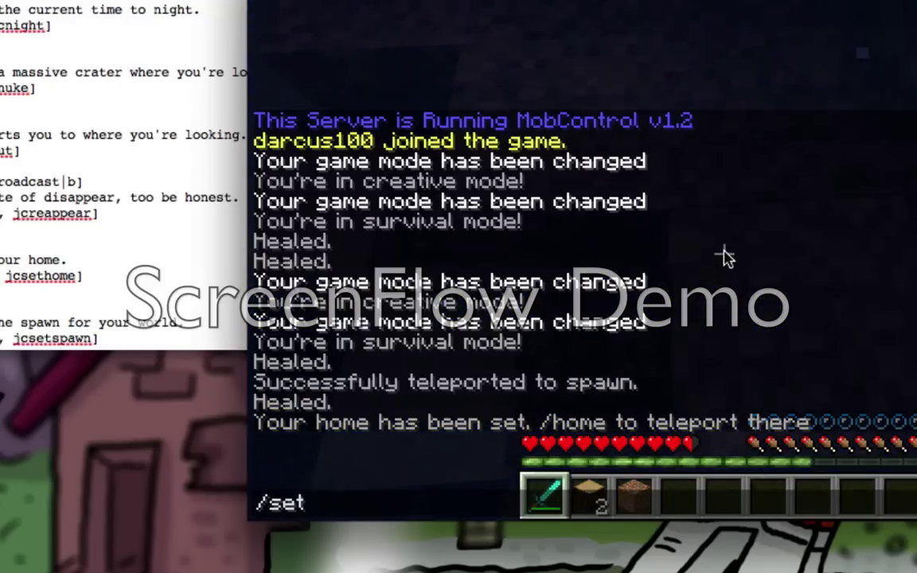
type("home")
key("Return")
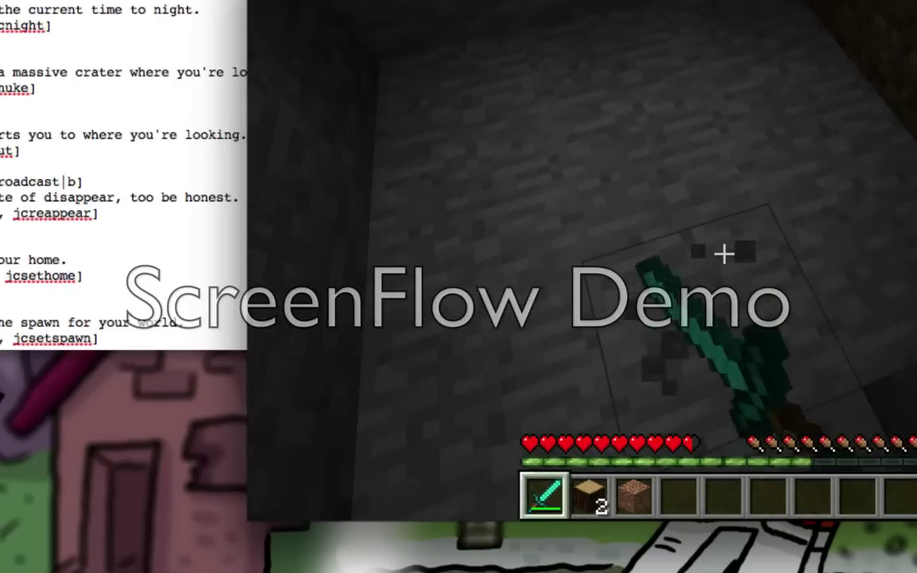
Teleport back with the /home chat command and climb out of the water onto the grassy shore.
key("slash")
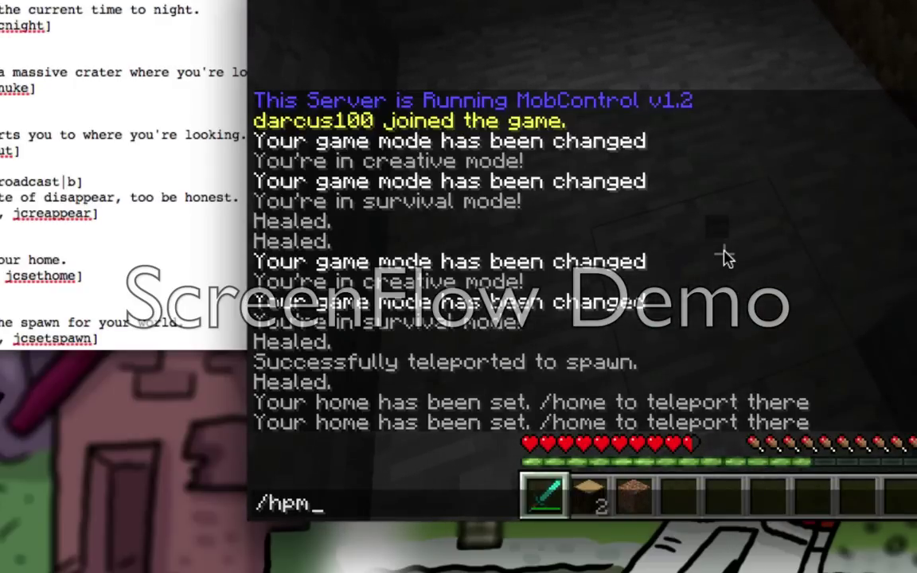
key("Return")
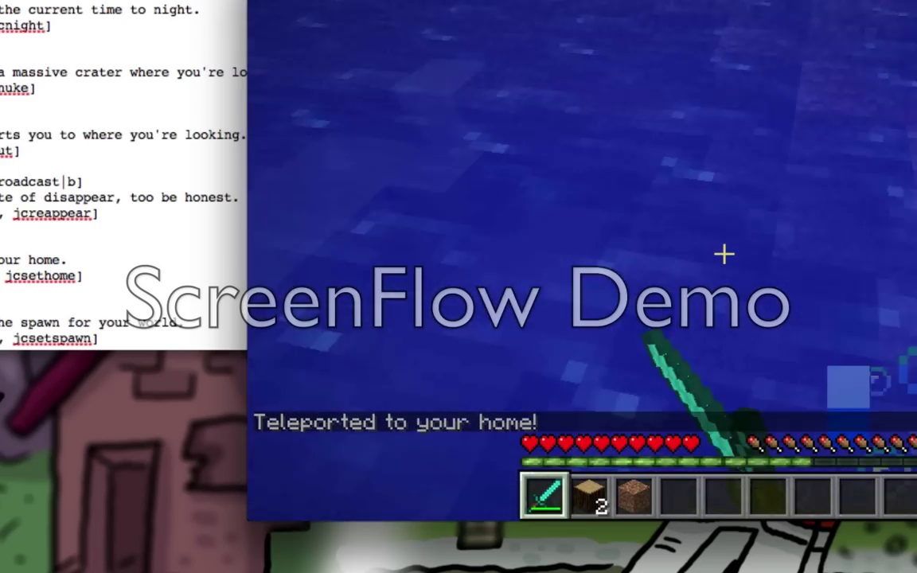
key("w")
key("space")
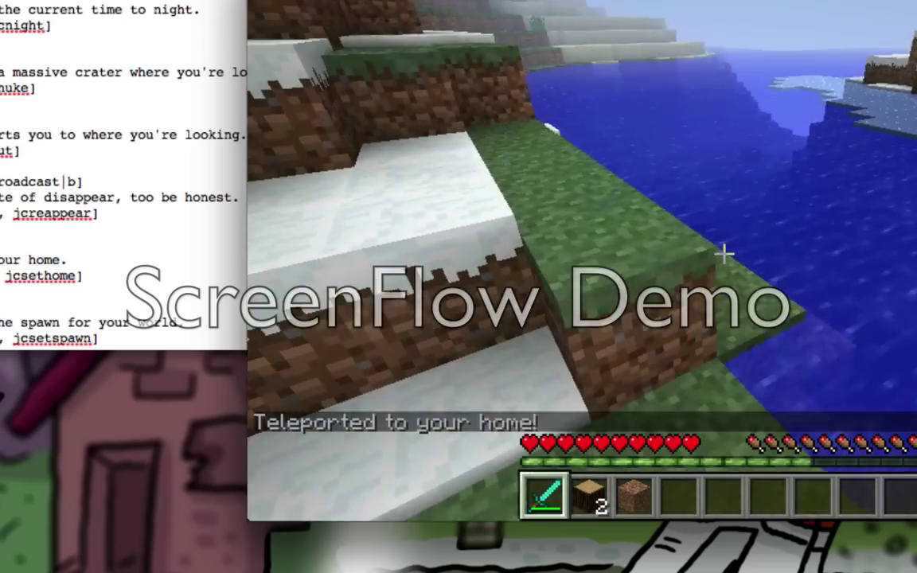
mouse_move(723, 254)
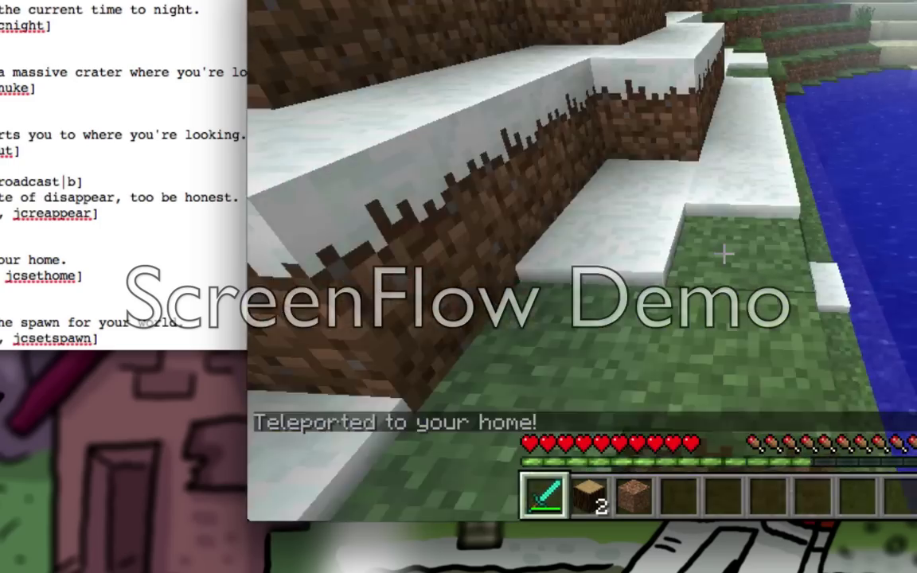
Try to run the chat command /dissapear.
key("slash")
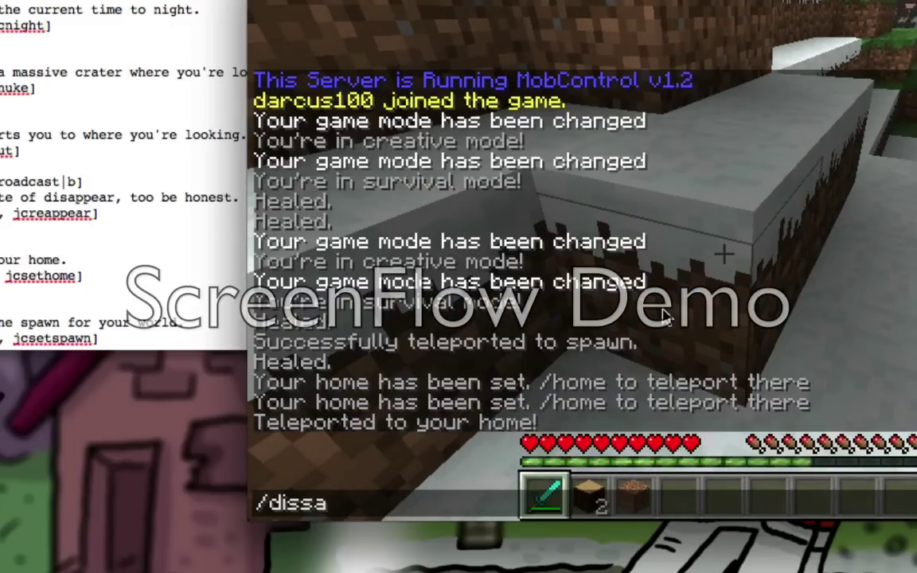
type("dissapear")
key("Return")
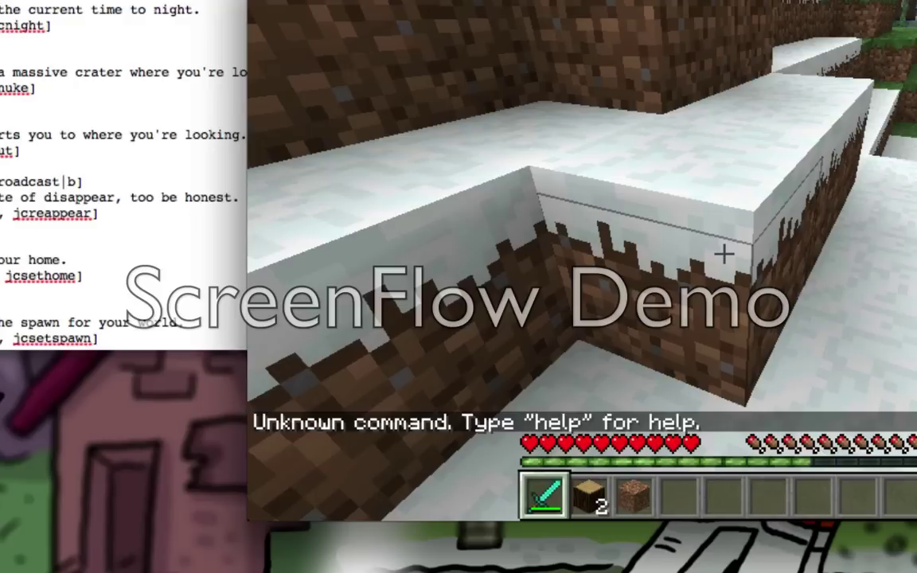
Pause to scroll back up the jCommands command list, return to the game, and run the /disappear chat command.
key("Escape")
scroll(50, 223, "up", 5)
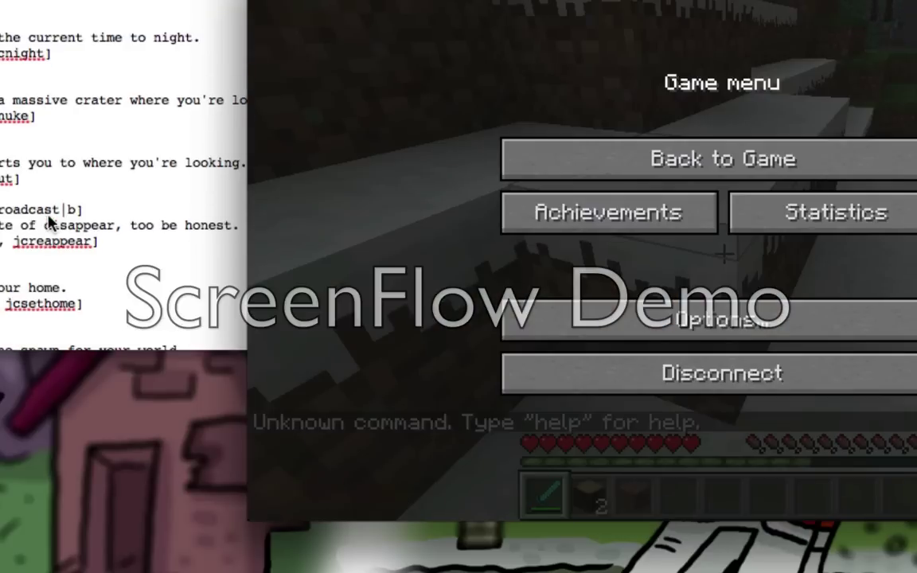
scroll(50, 223, "up", 8)
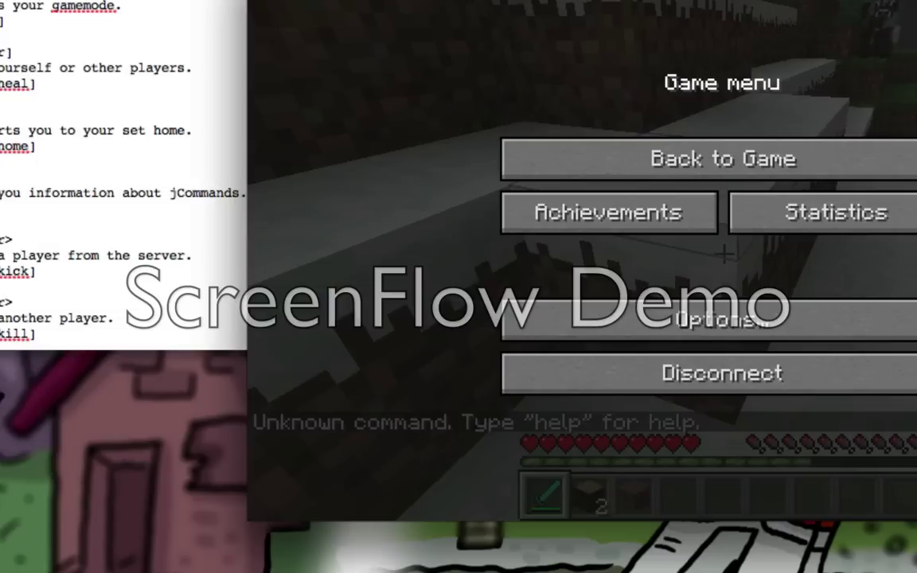
scroll(123, 175, "up", 6)
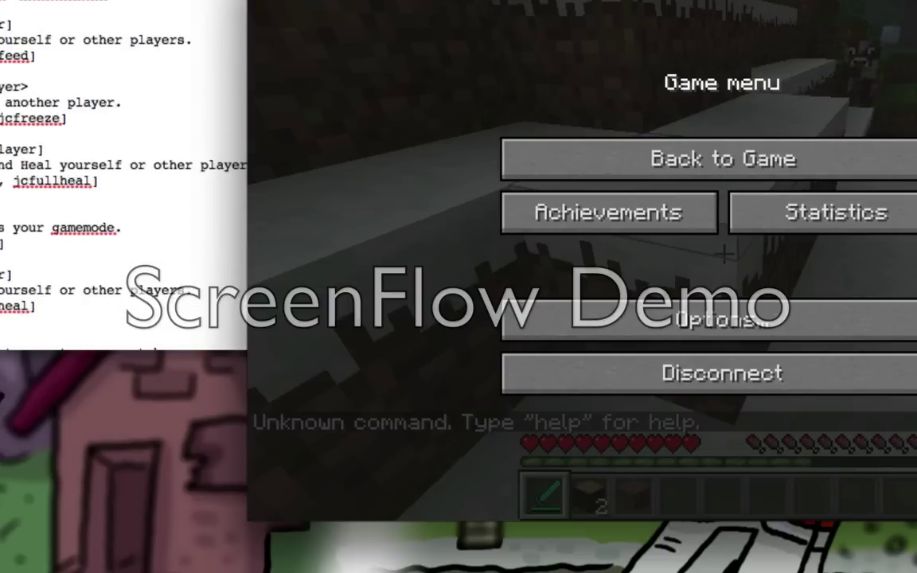
left_click(542, 160)
type("/disappea")
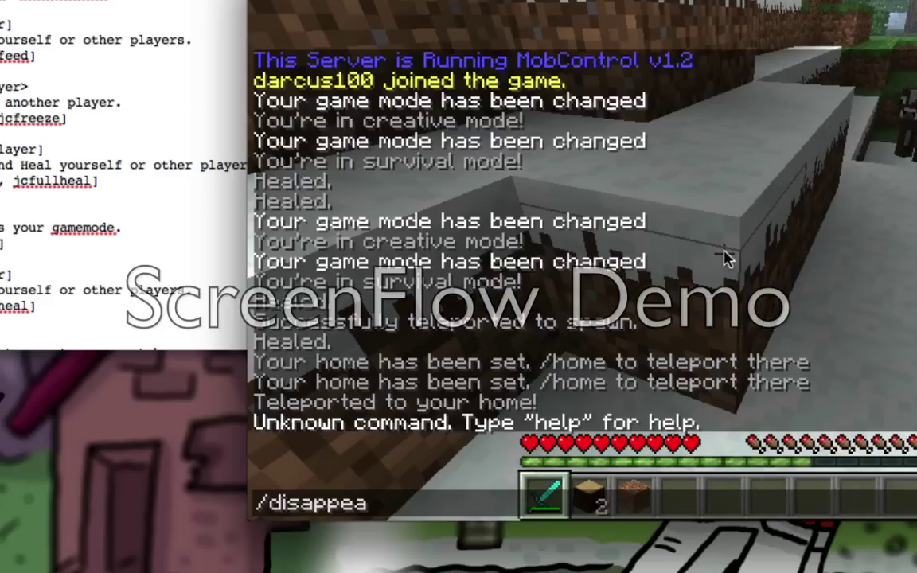
type("r")
key("Return")
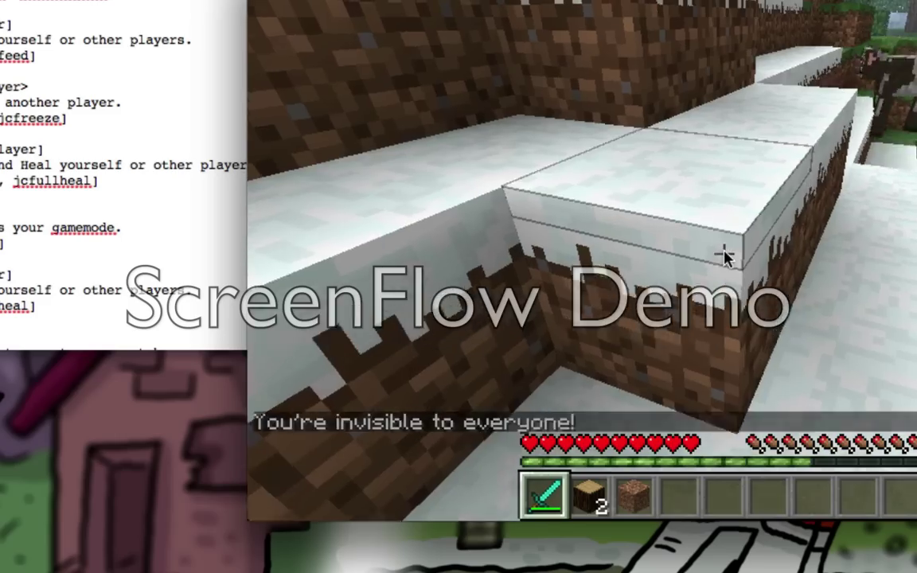
Walk to the cow on the snow, strike it with the diamond sword, and check the inventory.
key("w")
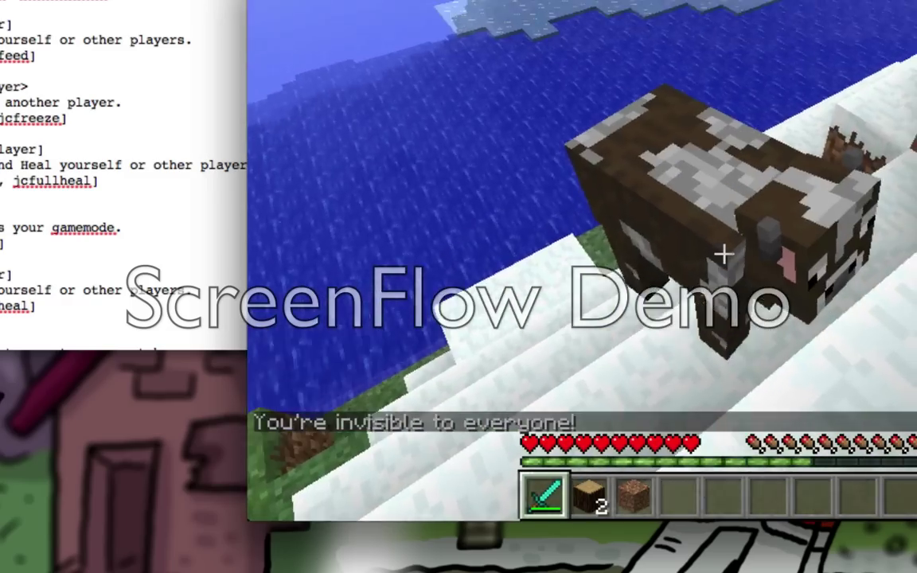
left_click(723, 253)
left_click(723, 253)
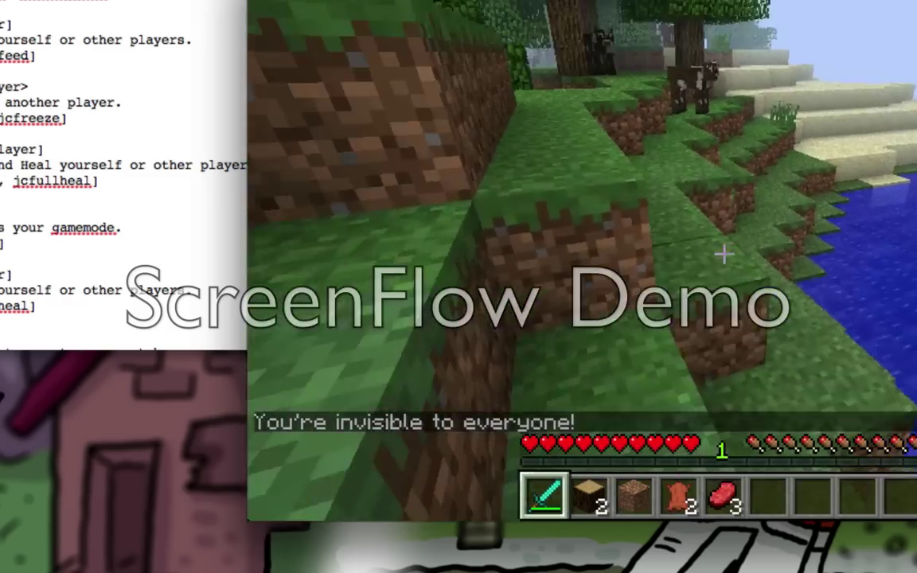
key("e")
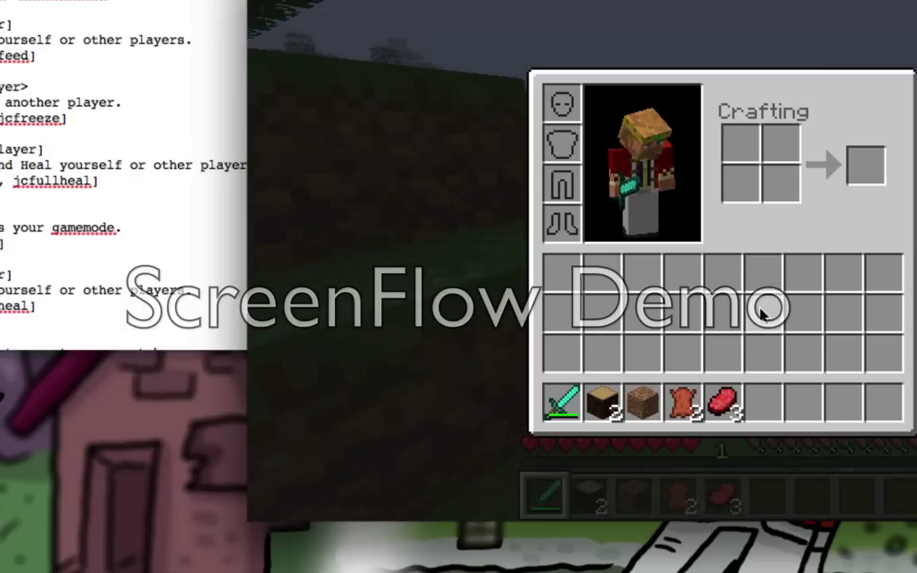
key("e")
Open the chat with a slash to start another command.
key("slash")
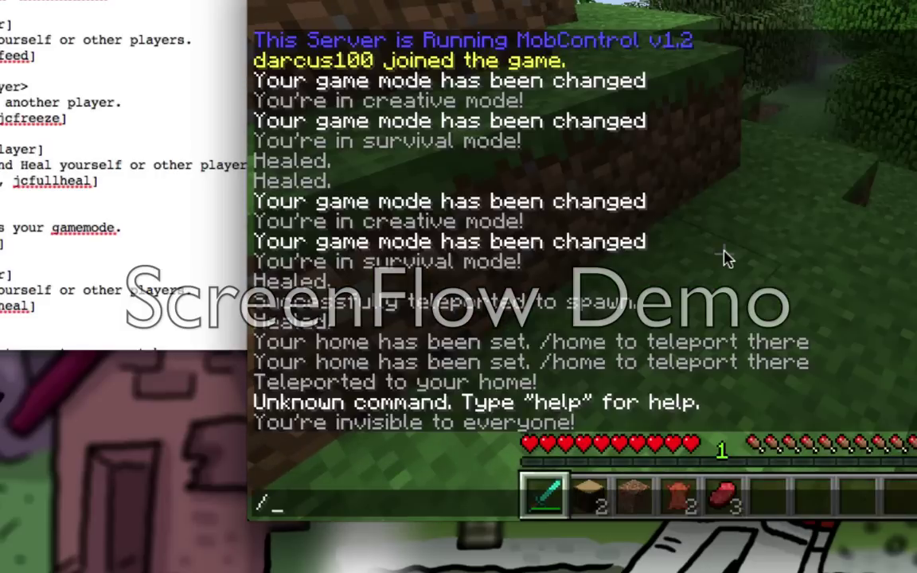
key("Escape")
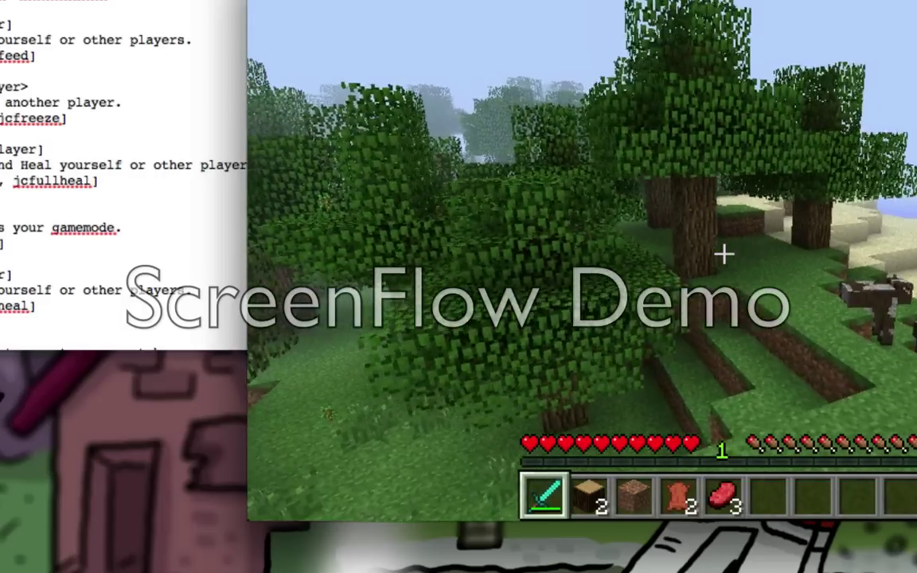
key("slash")
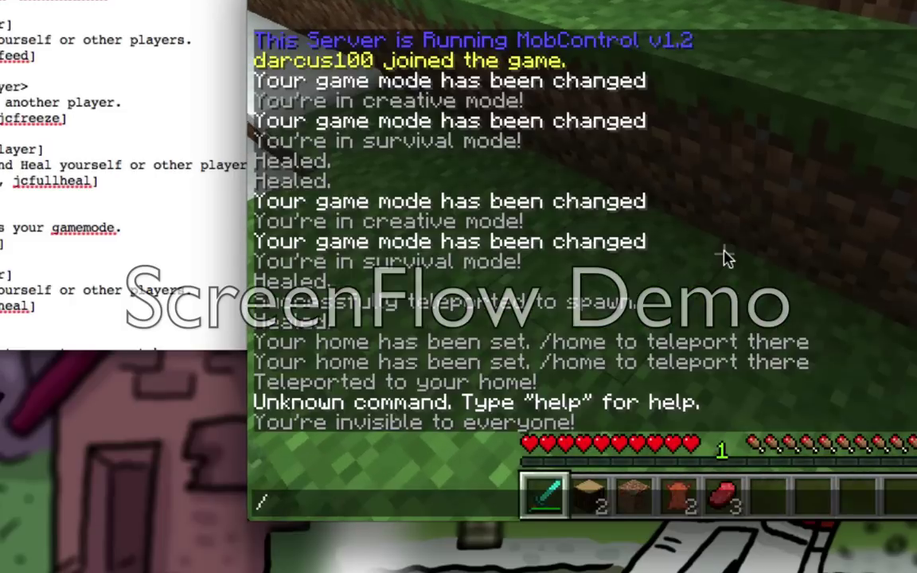